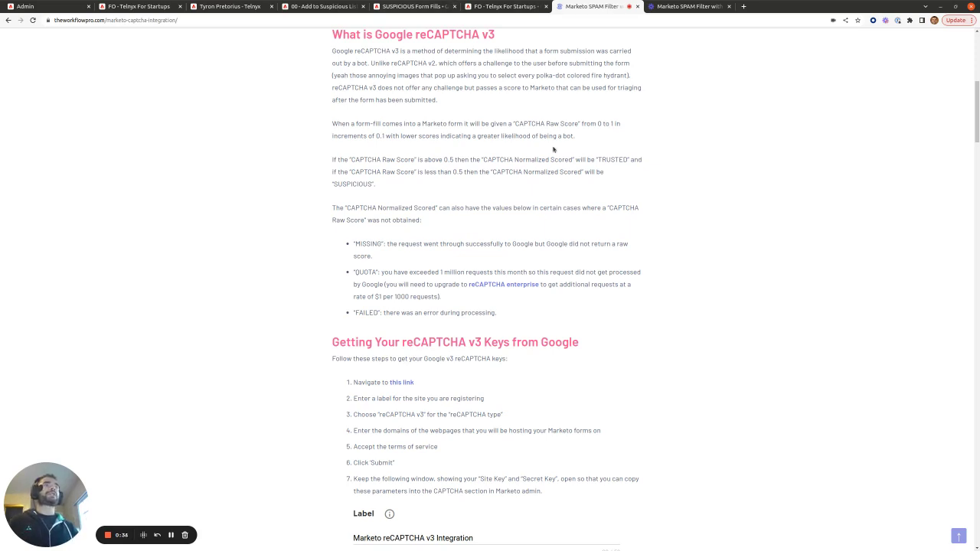
Step: Read how the CAPTCHA Raw Score range and threshold determine the CAPTCHA Normalized Score in the reCAPTCHA v3 explanation
drag(515, 124, 613, 123)
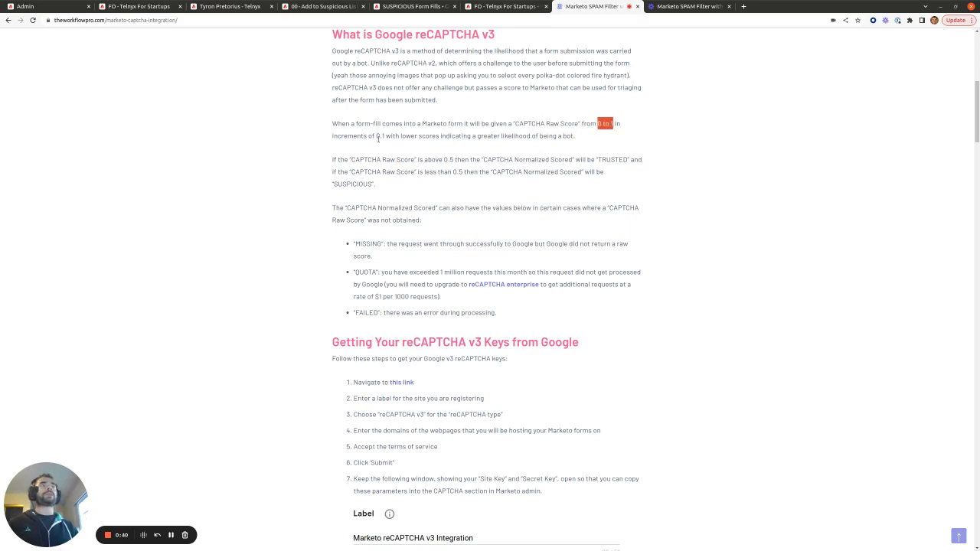
drag(376, 136, 384, 136)
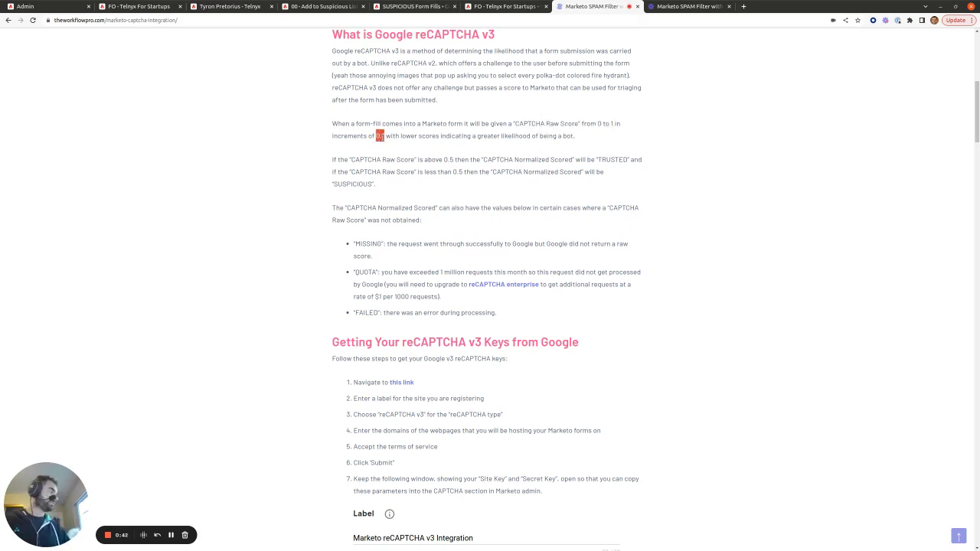
click(379, 158)
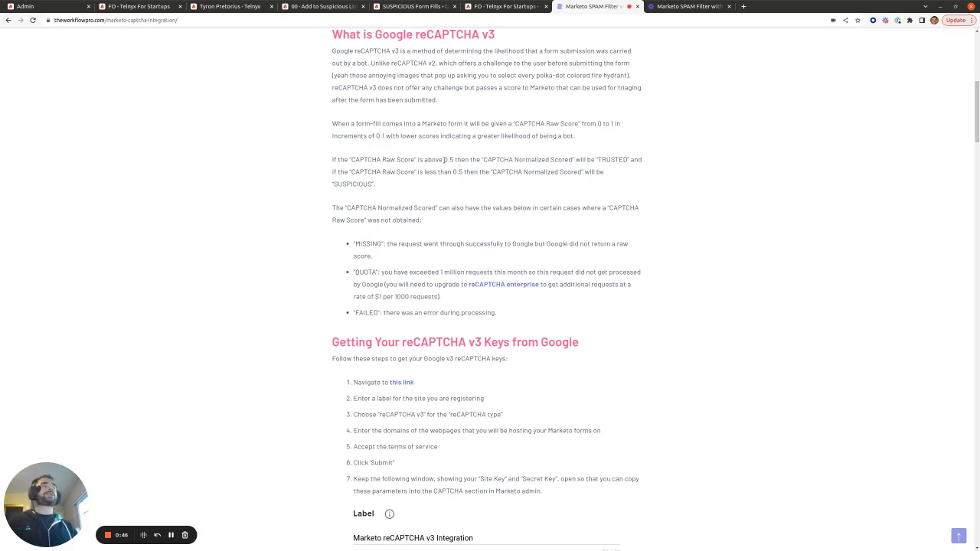
drag(444, 159, 452, 159)
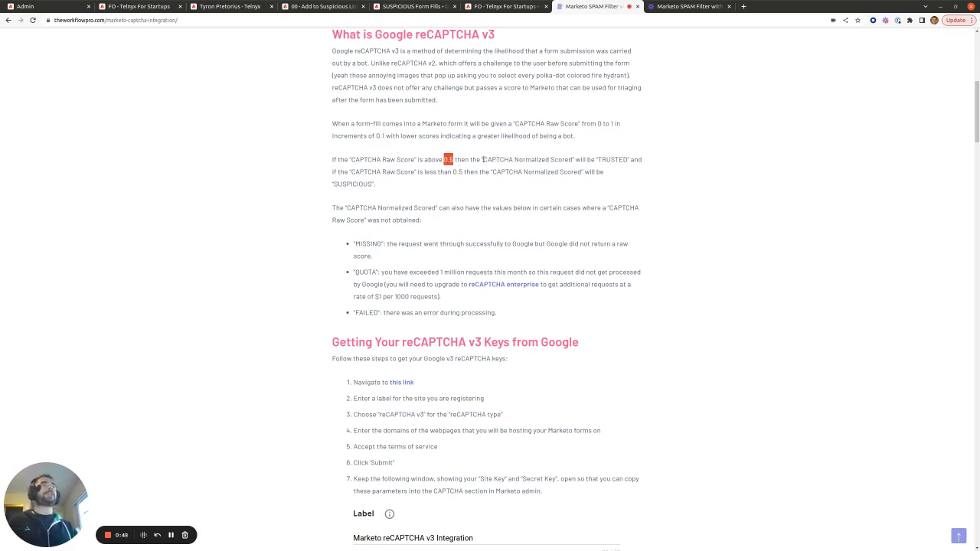
drag(596, 159, 628, 160)
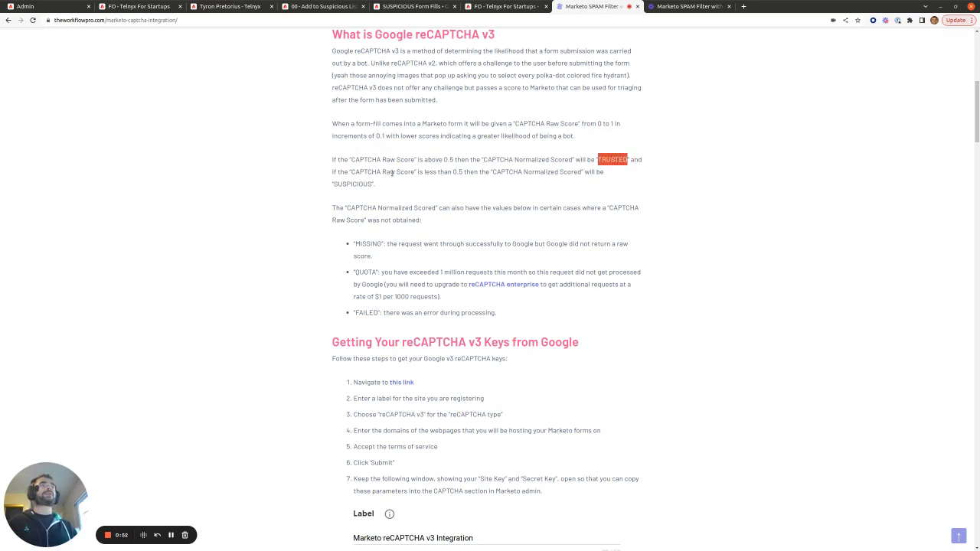
drag(452, 172, 463, 172)
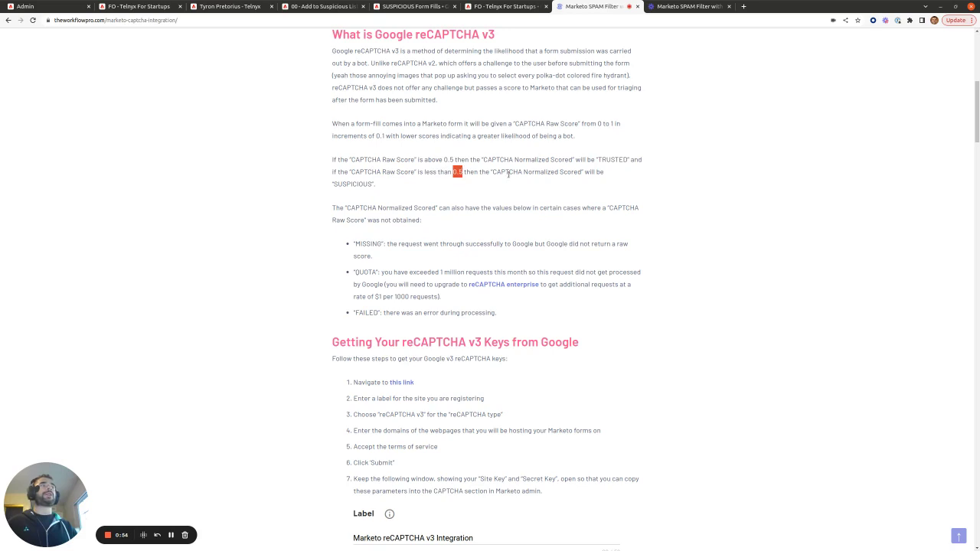
click(494, 171)
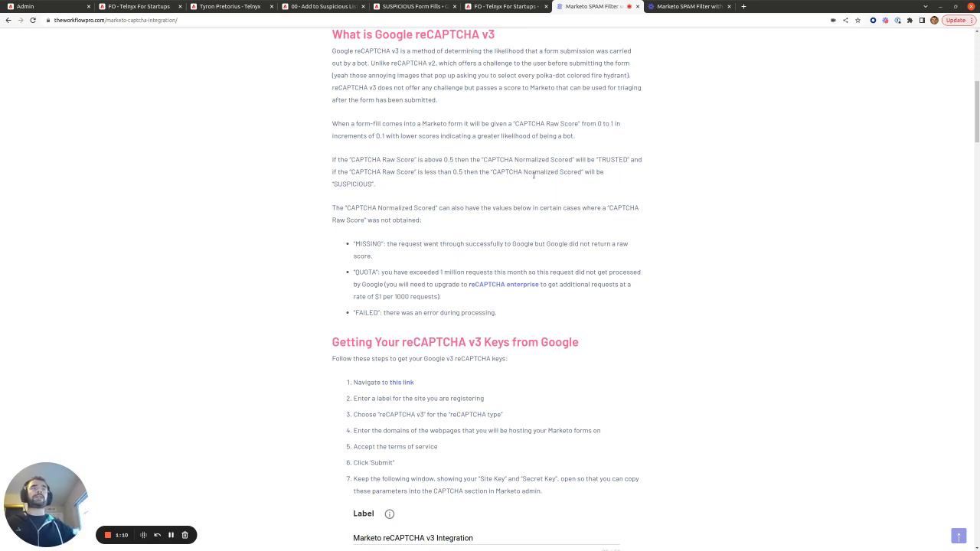
Step: Review the article's explanations of the MISSING, QUOTA and FAILED normalized score values, including the reCAPTCHA enterprise request pricing
scroll(534, 174, down, 1)
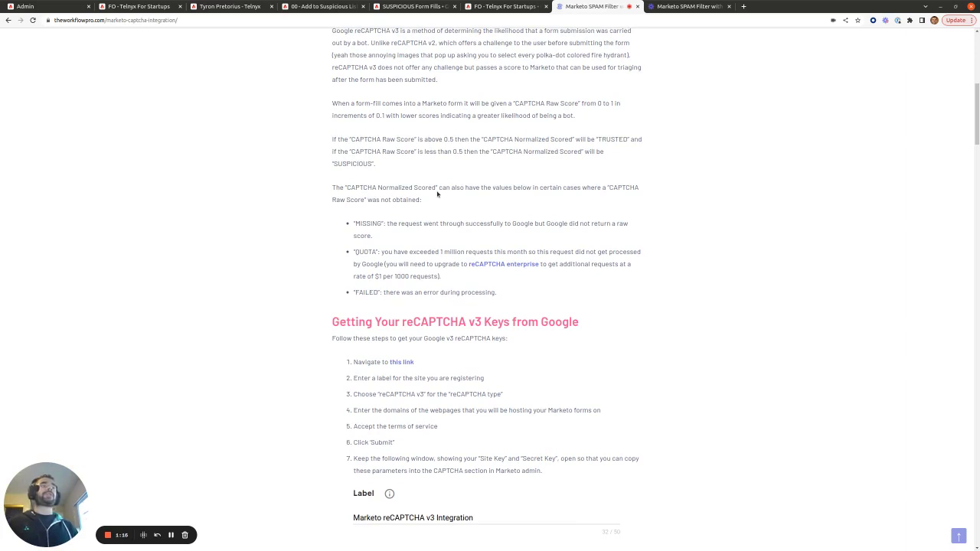
scroll(437, 194, down, 3)
drag(356, 163, 382, 163)
click(437, 163)
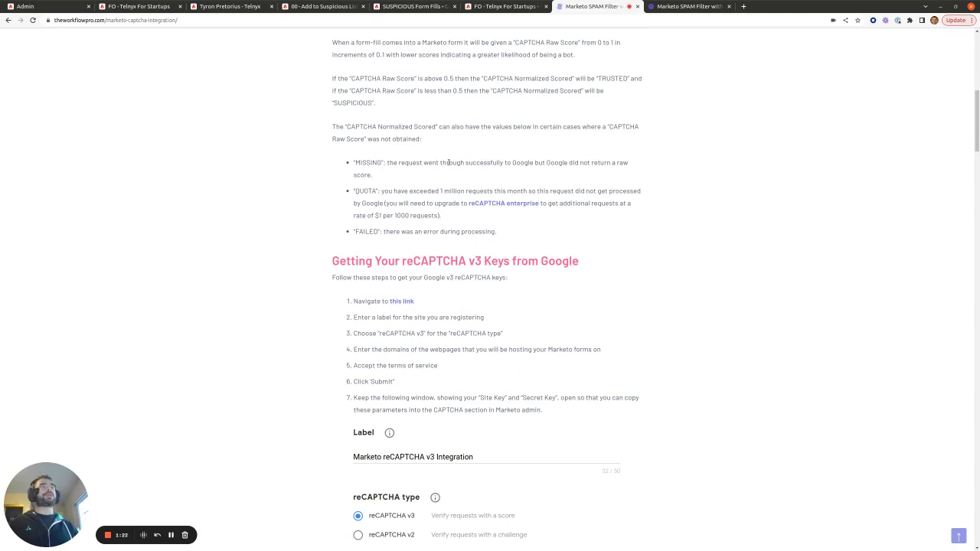
drag(546, 164, 629, 163)
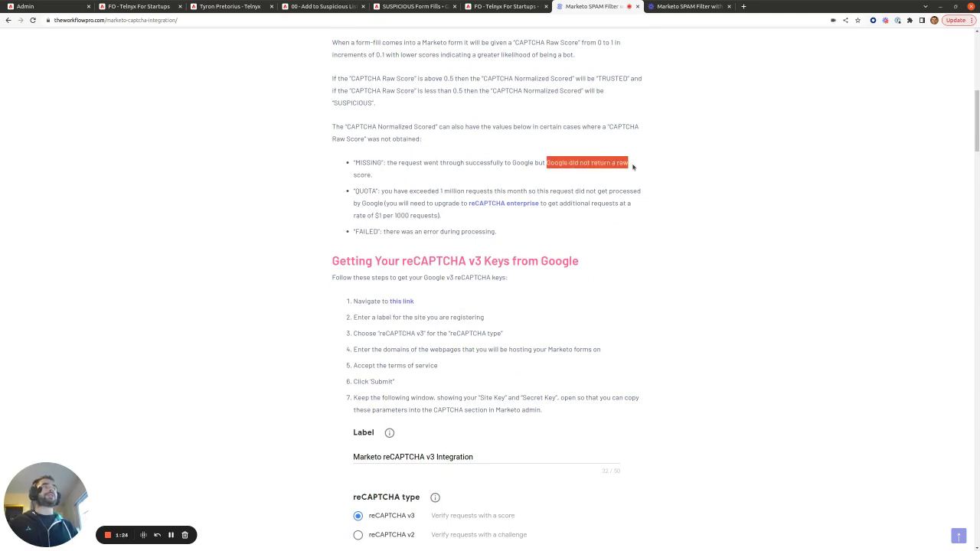
scroll(408, 179, down, 1)
click(376, 151)
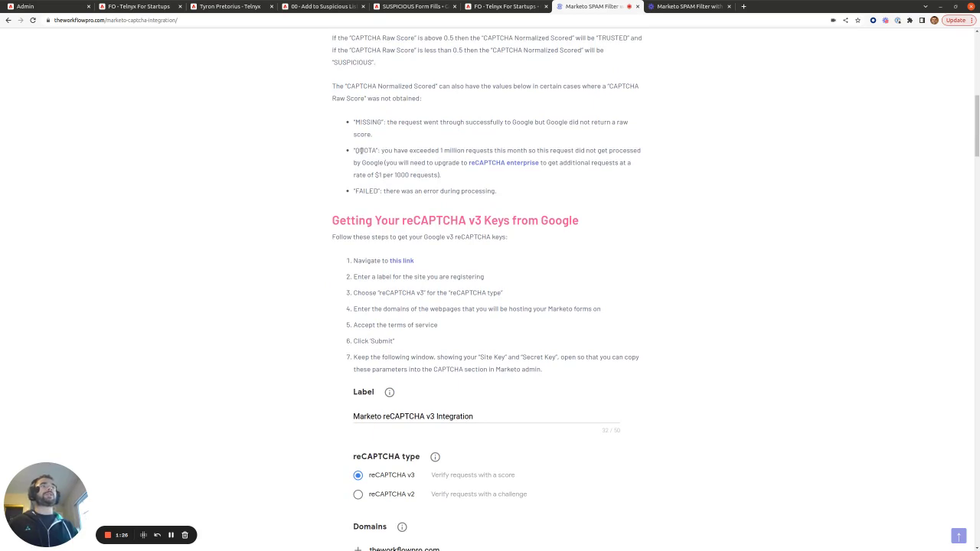
drag(461, 152, 525, 151)
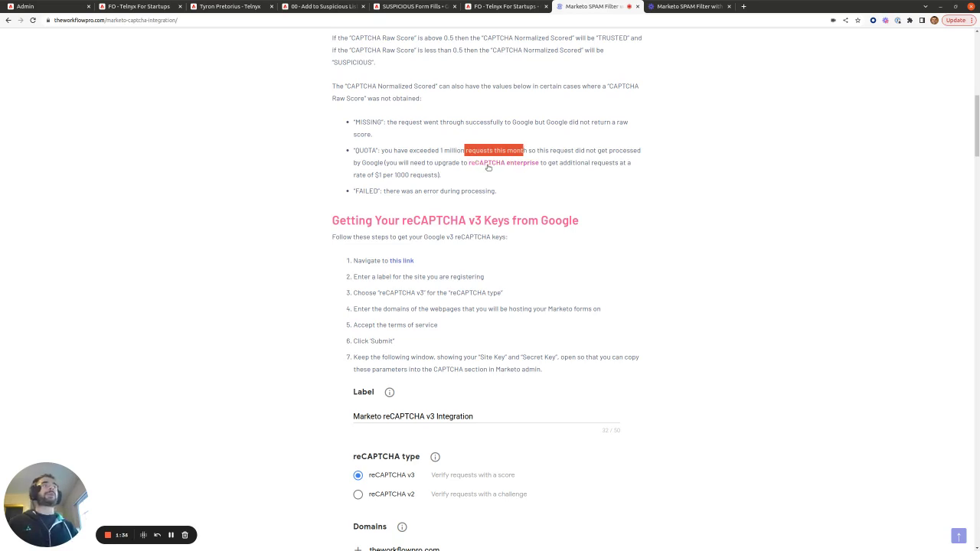
scroll(450, 187, down, 1)
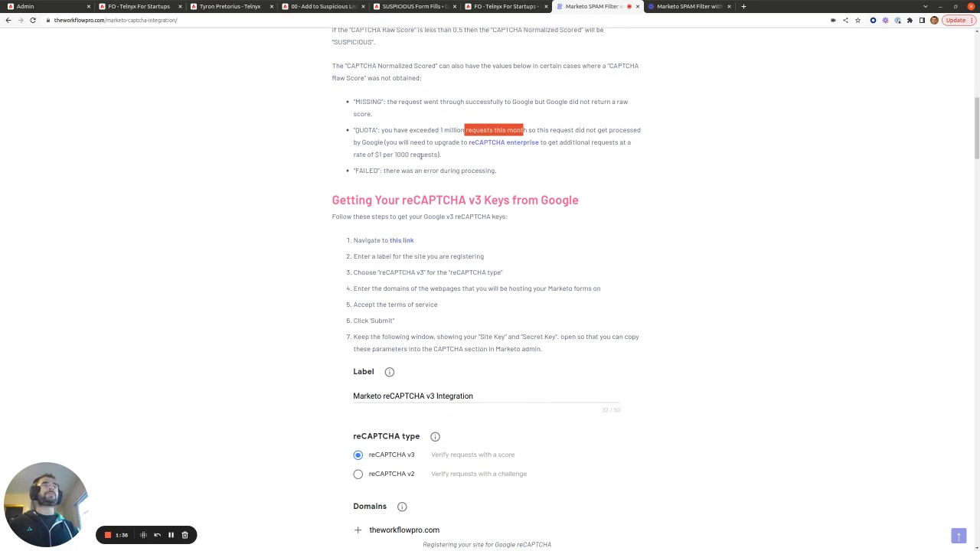
click(381, 154)
drag(376, 154, 434, 155)
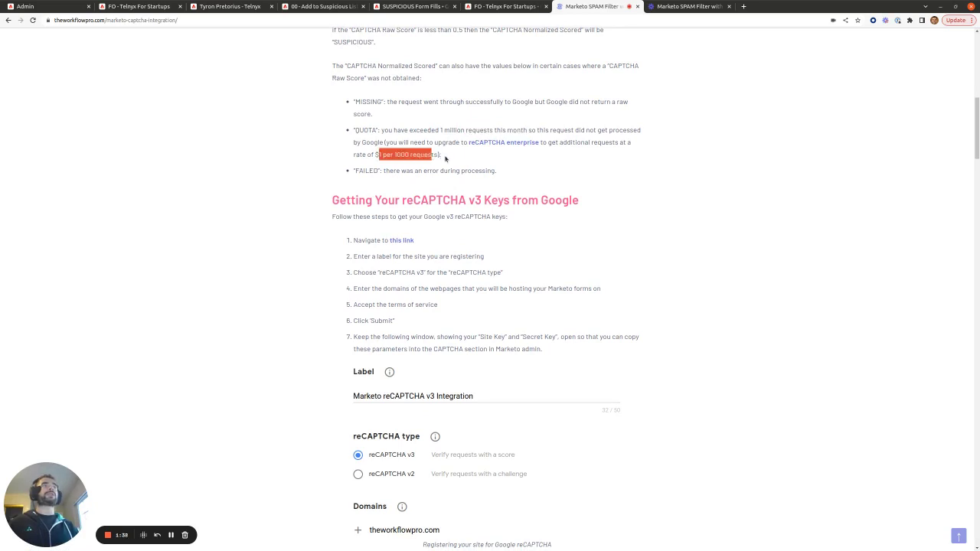
click(444, 159)
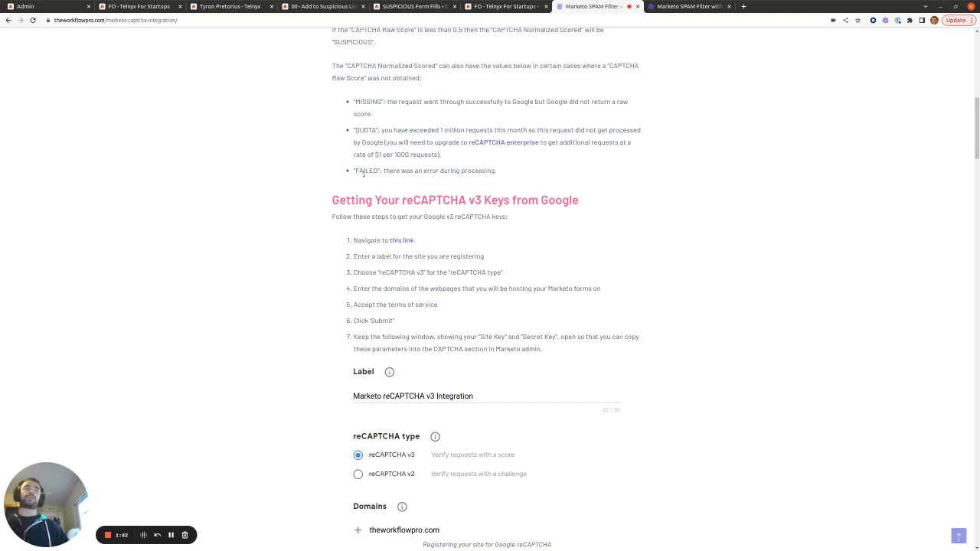
Step: Open the Google reCAPTCHA site registration page linked in the article's instructions for getting v3 keys
scroll(695, 225, down, 4)
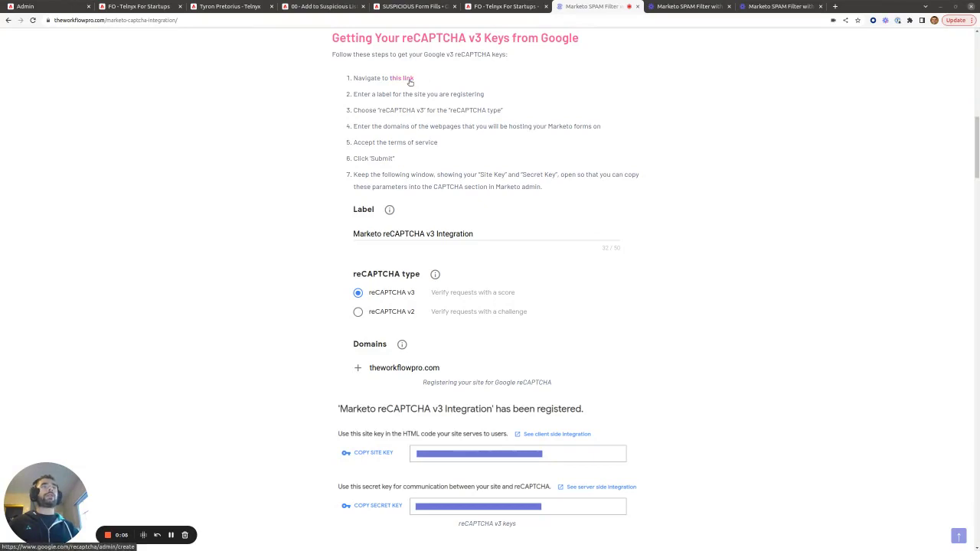
key(Home)
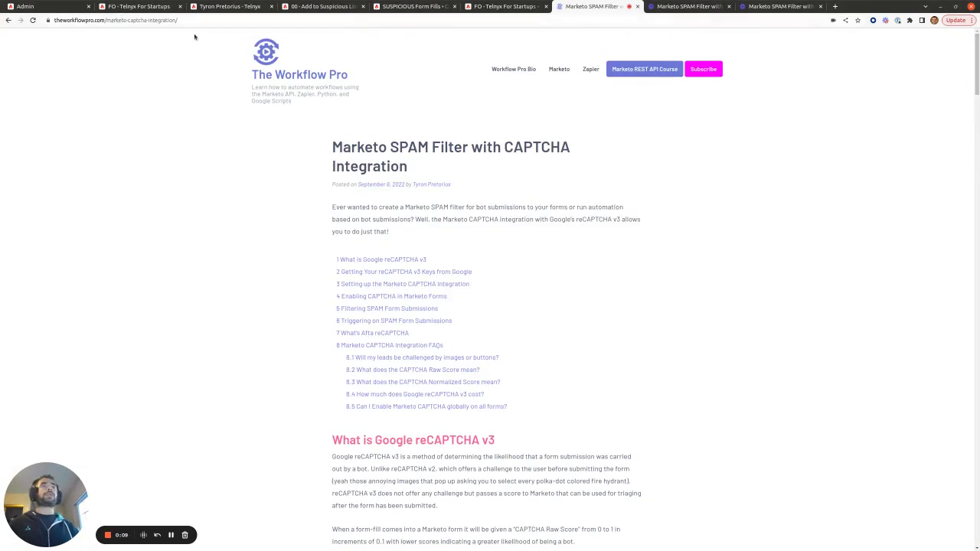
scroll(551, 291, down, 10)
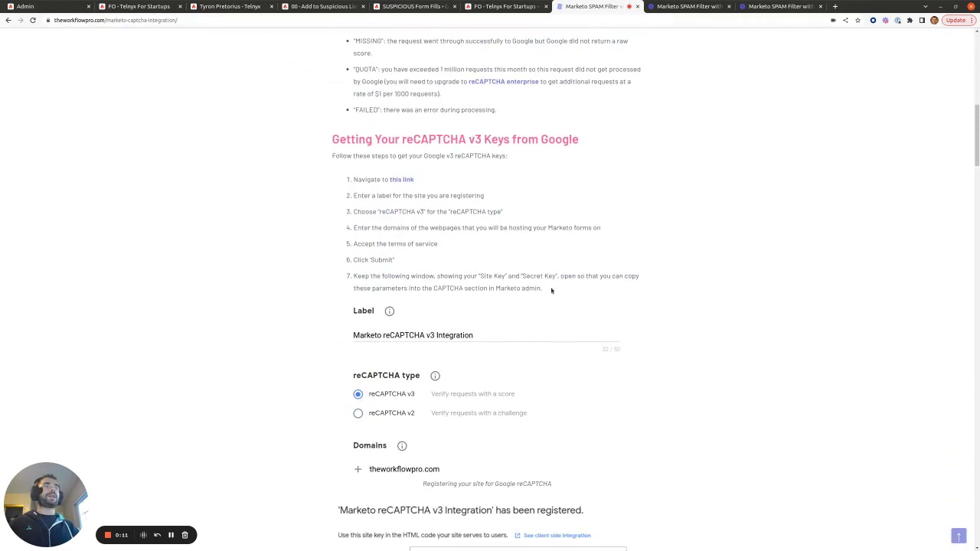
click(409, 179)
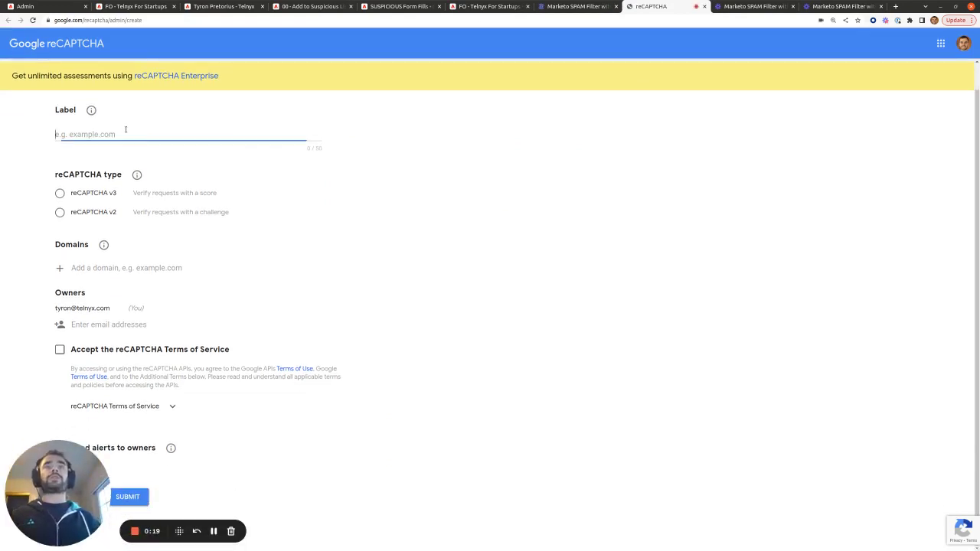
Step: Label the new reCAPTCHA site "The Workflow Pro Marketo SPAM Filter"
click(125, 130)
text(The Workflow)
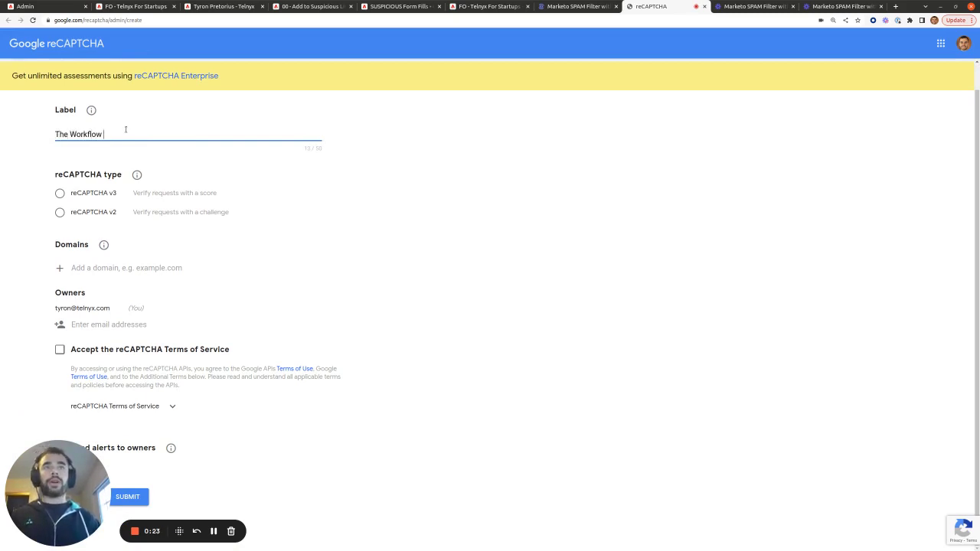
text( Pro Markeo)
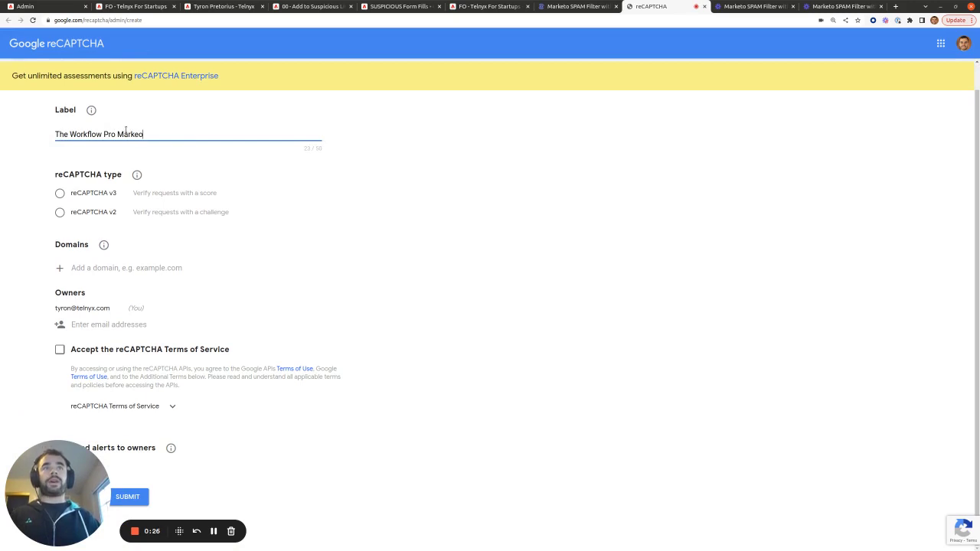
key(BackSpace)
text(to P)
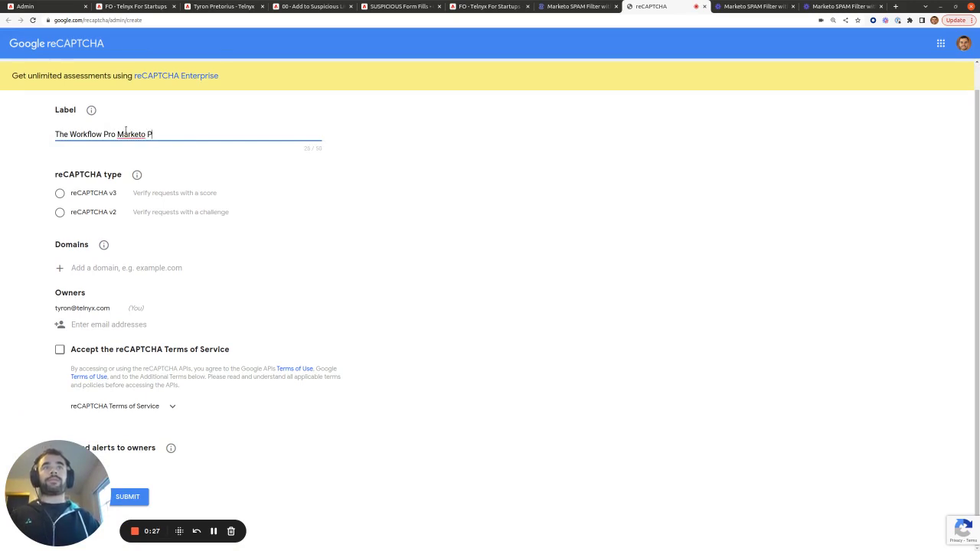
key(BackSpace)
text(SPAM Filter)
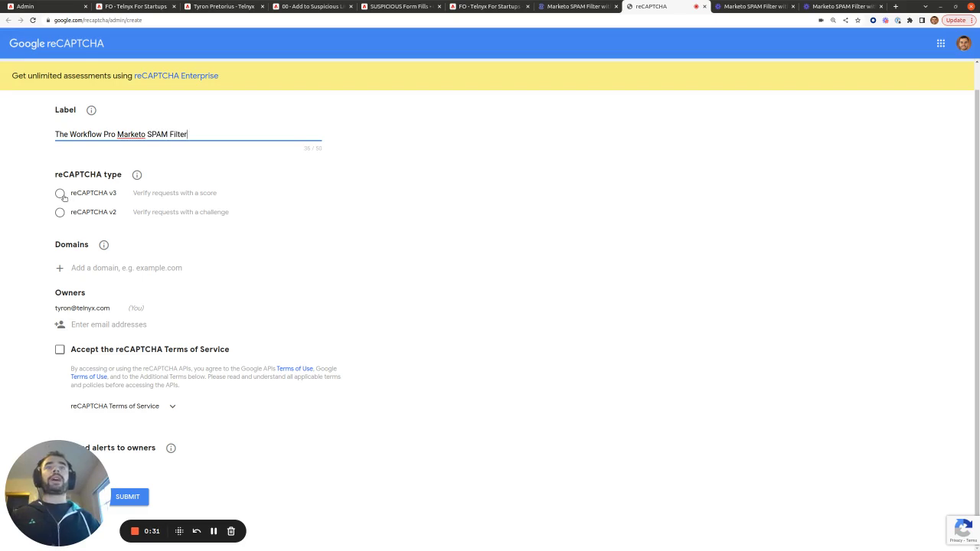
Step: Choose reCAPTCHA v3 as the type and enter theworkflowpro.com as the site's domain
click(59, 196)
scroll(170, 200, down, 1)
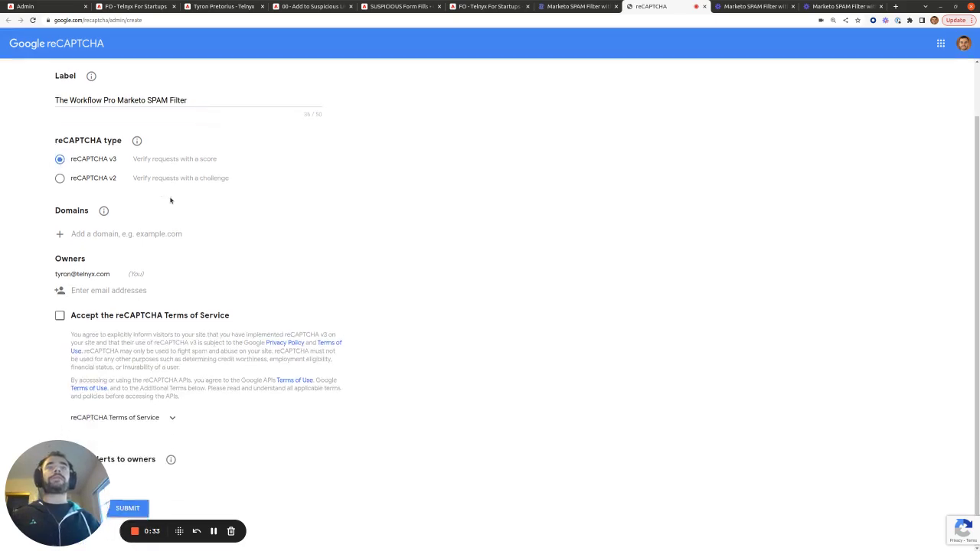
click(109, 224)
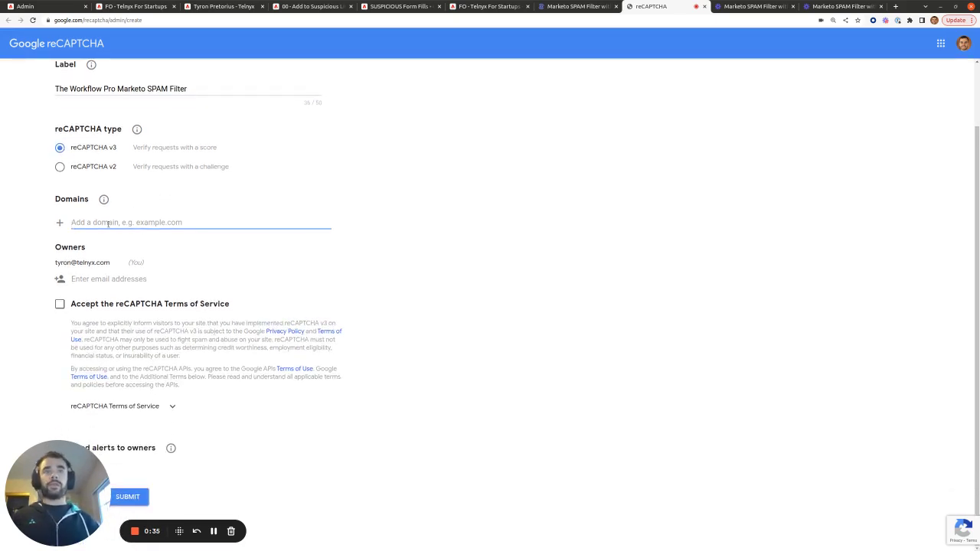
text(thewor)
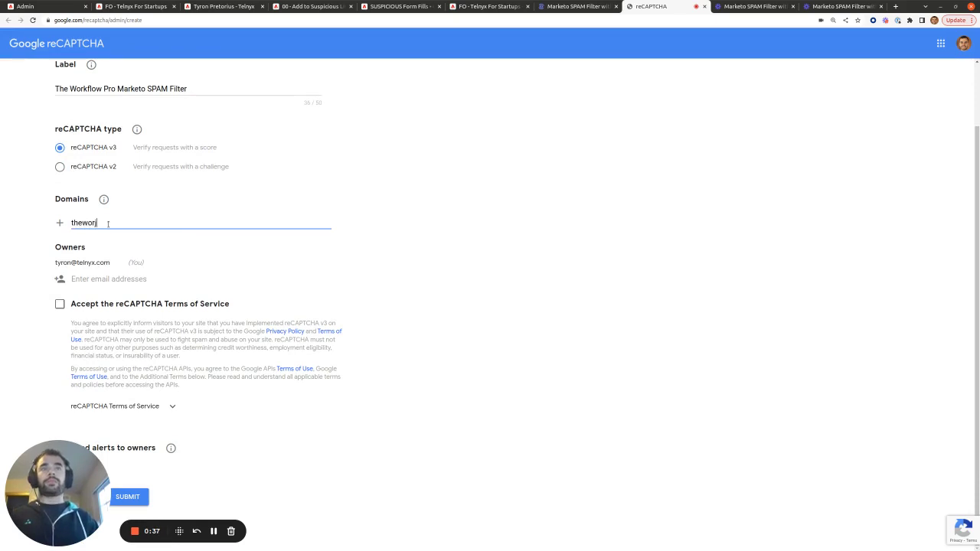
text(kflow)
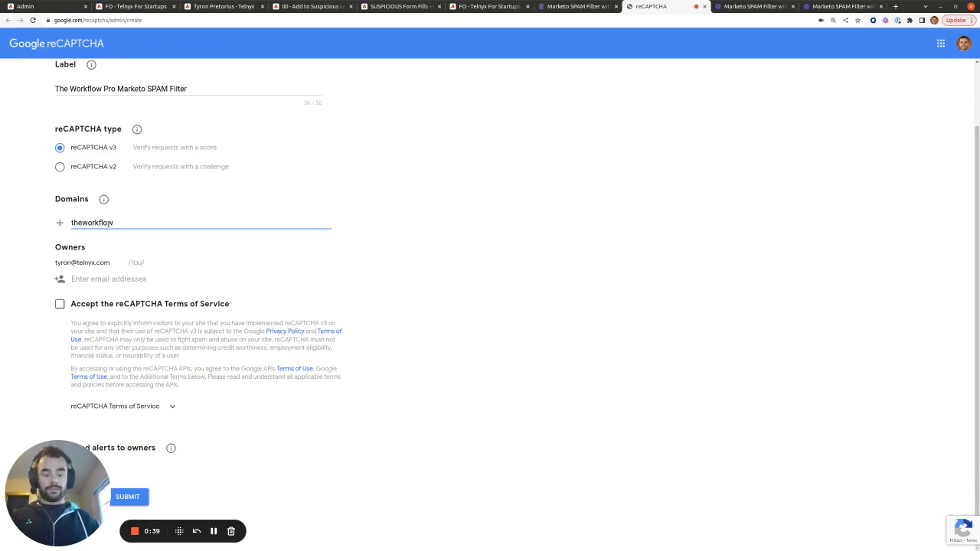
text(pro.com)
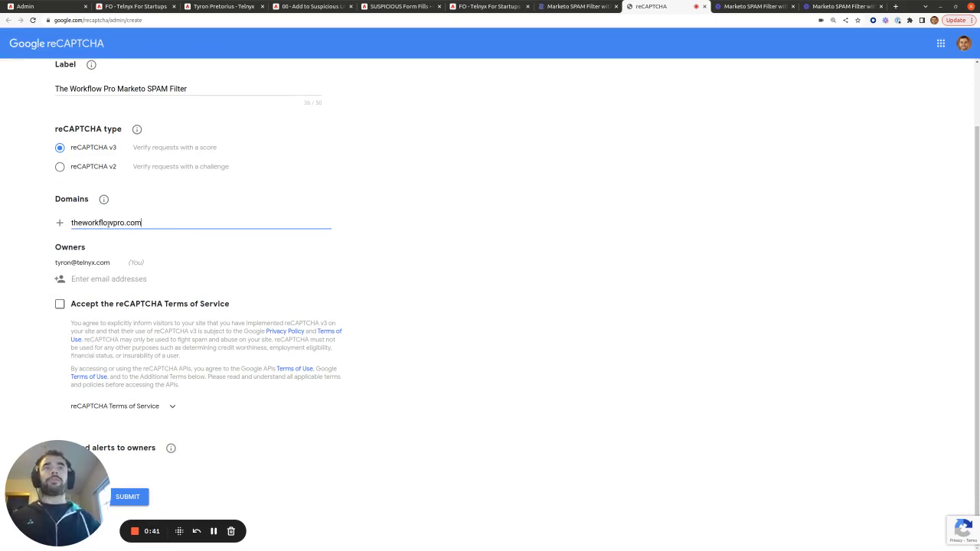
click(245, 239)
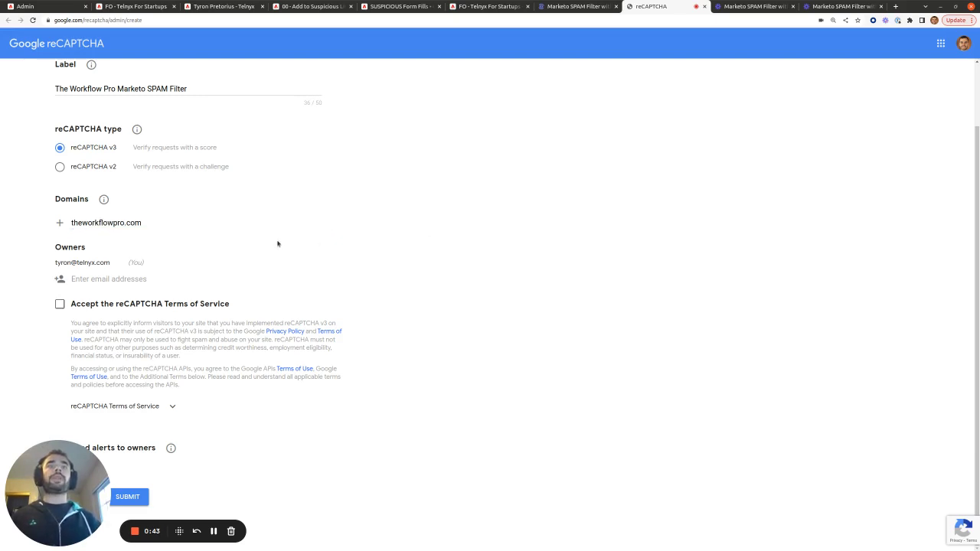
Step: Accept the reCAPTCHA Terms of Service and submit the site registration with owner alerts enabled
click(60, 304)
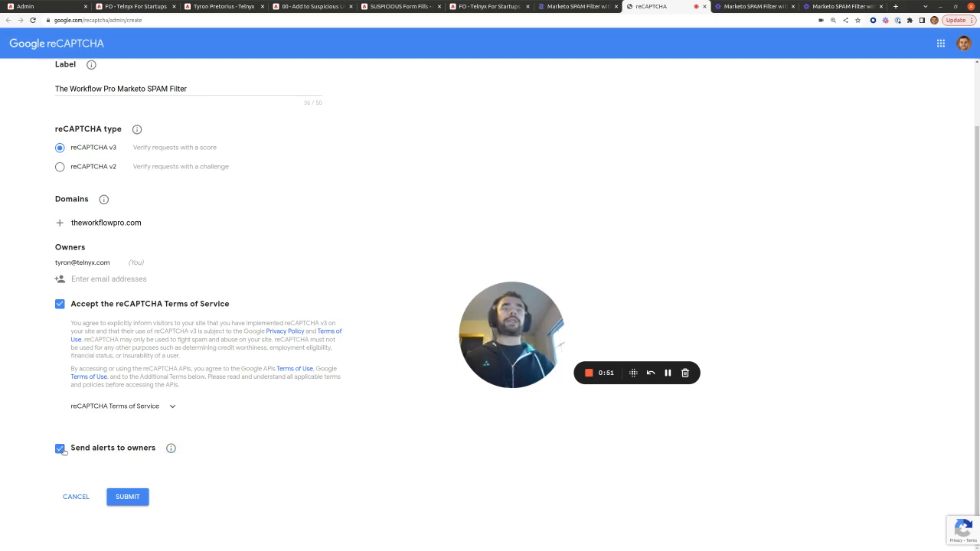
mouse_move(172, 450)
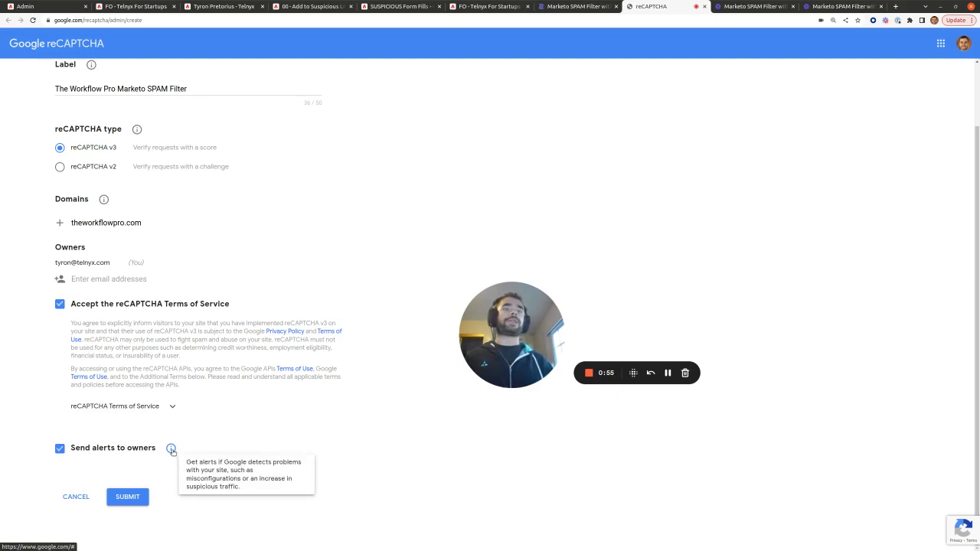
click(127, 497)
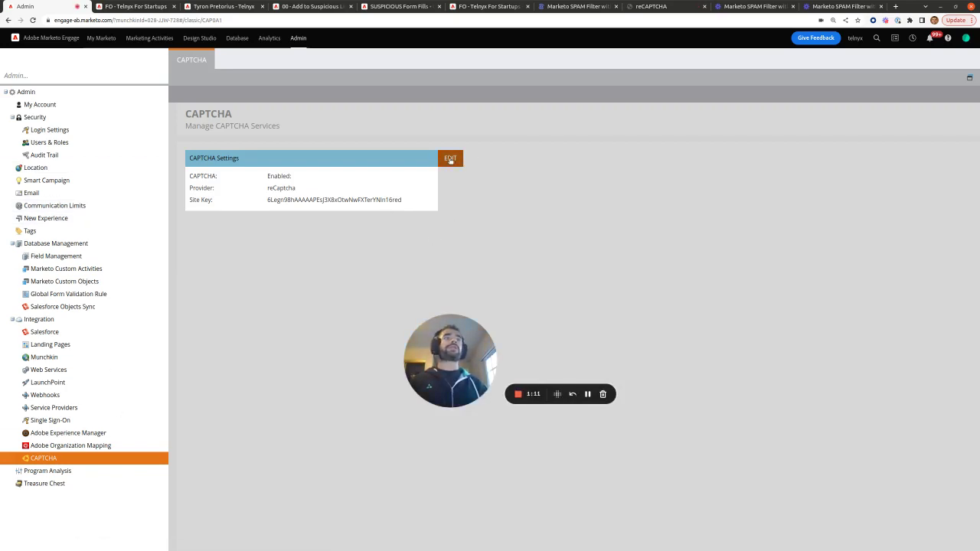
Step: Open Marketo's CAPTCHA settings for editing, copy the new site key from Google reCAPTCHA and select the existing Site Key value
click(449, 159)
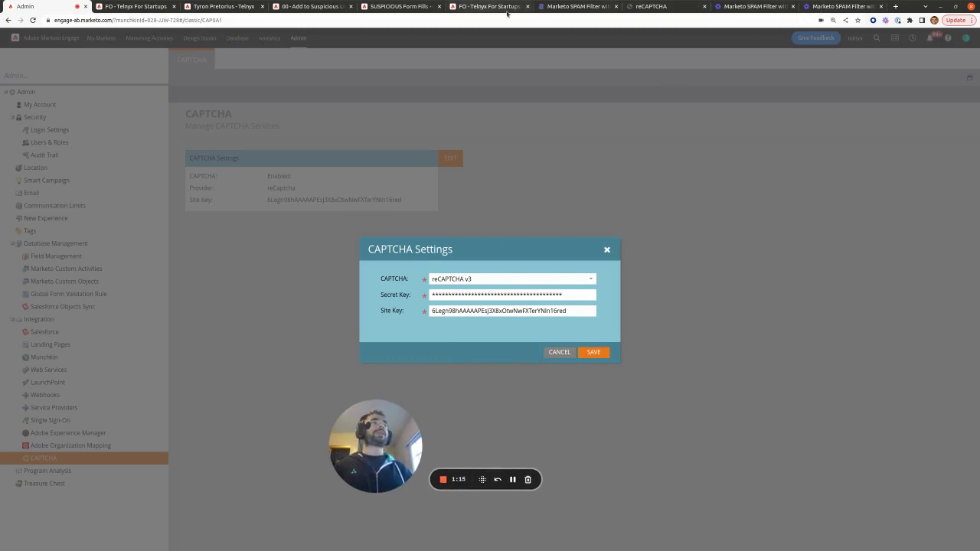
click(647, 7)
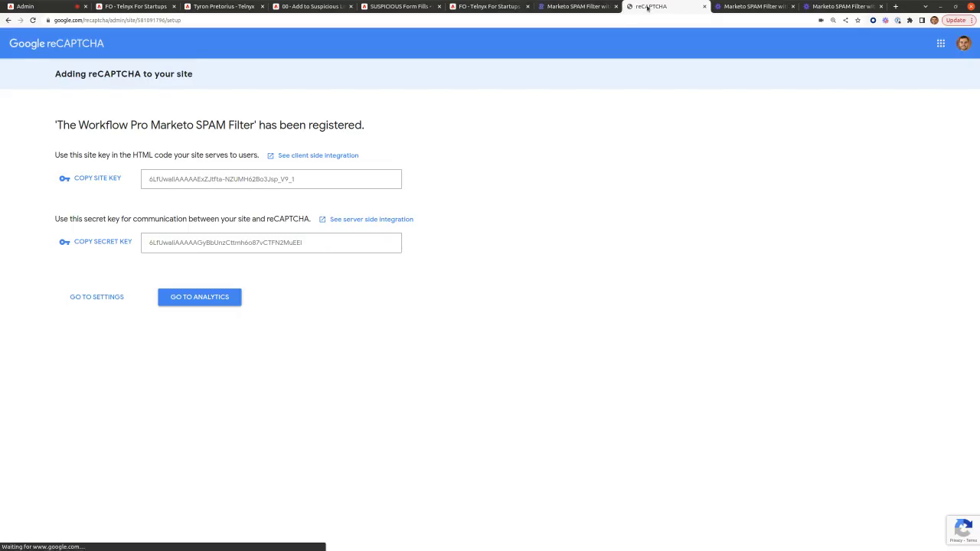
click(109, 178)
click(35, 6)
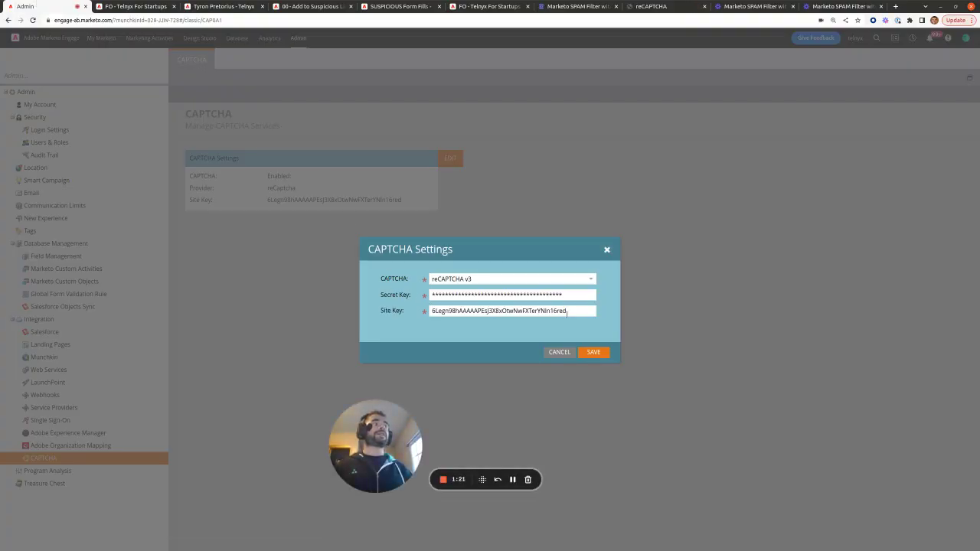
double_click(567, 311)
Step: Copy the secret key from Google reCAPTCHA, and cancel the CAPTCHA settings edit in Marketo
click(667, 7)
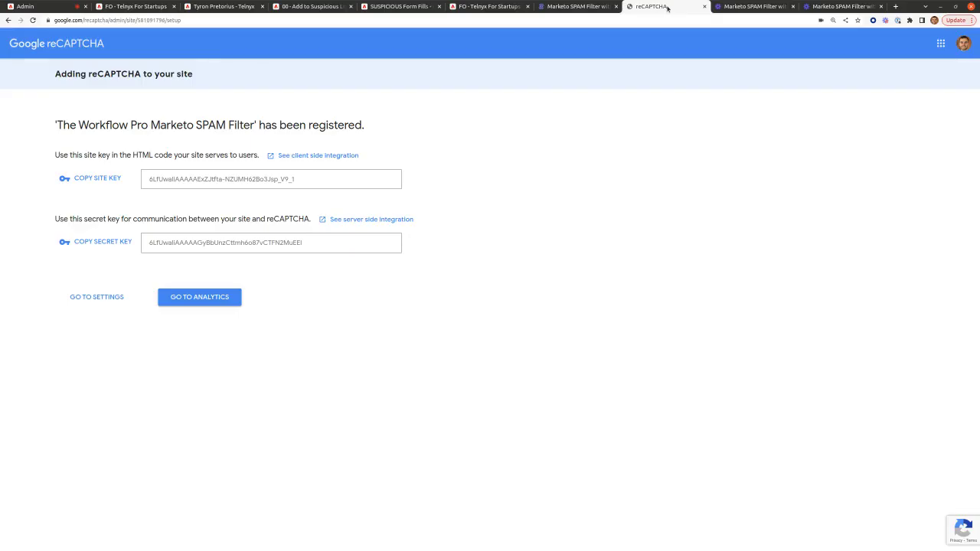
click(115, 242)
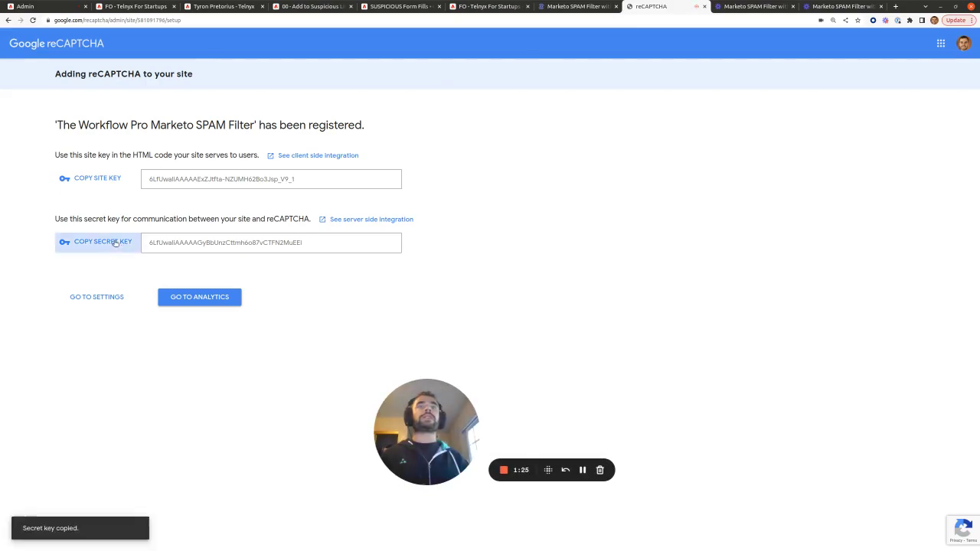
click(55, 4)
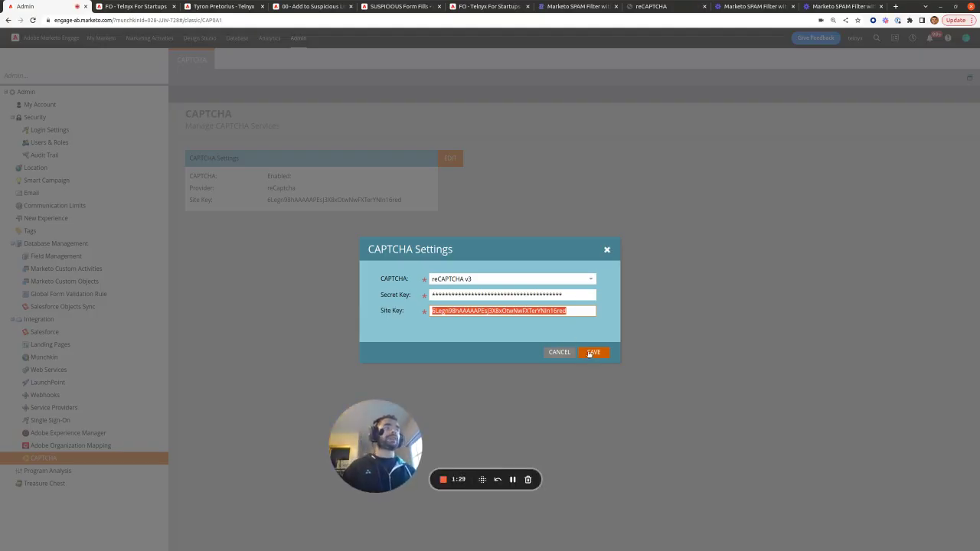
click(560, 352)
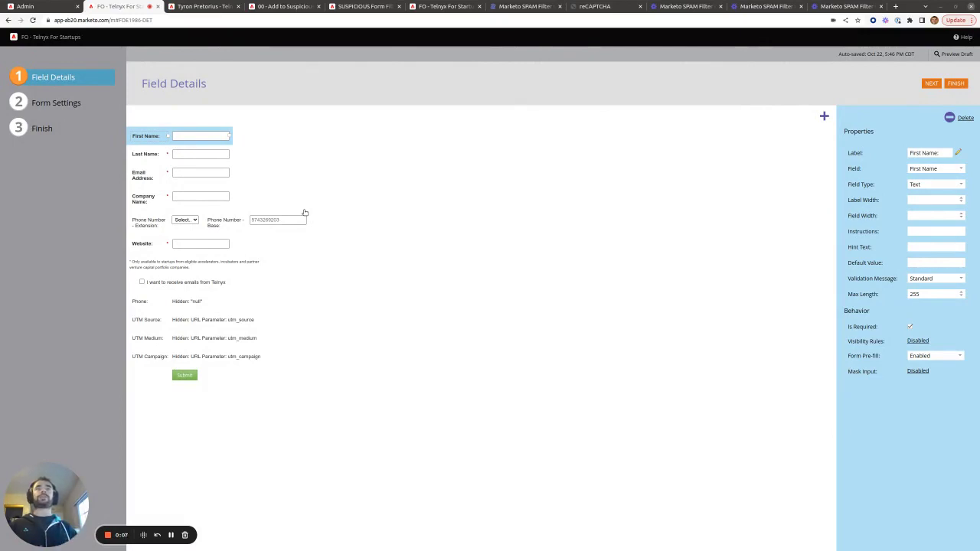
Step: Set CAPTCHA to Enabled in the general settings of the FO - Telnyx For Startups form
click(58, 105)
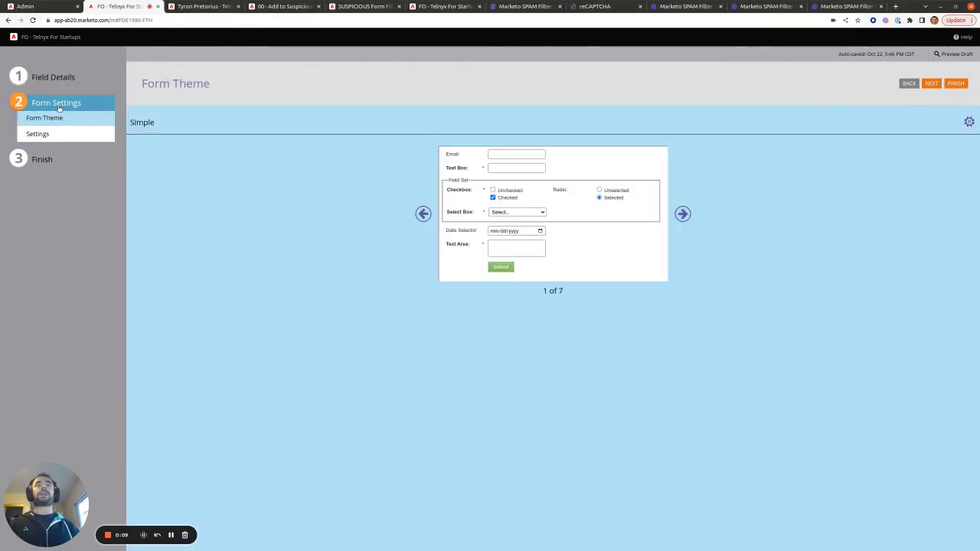
click(48, 135)
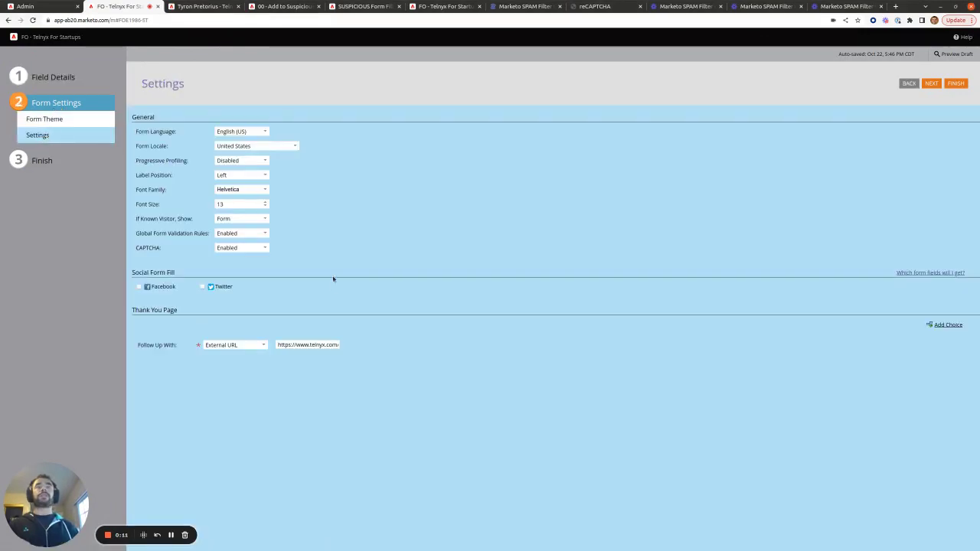
click(266, 248)
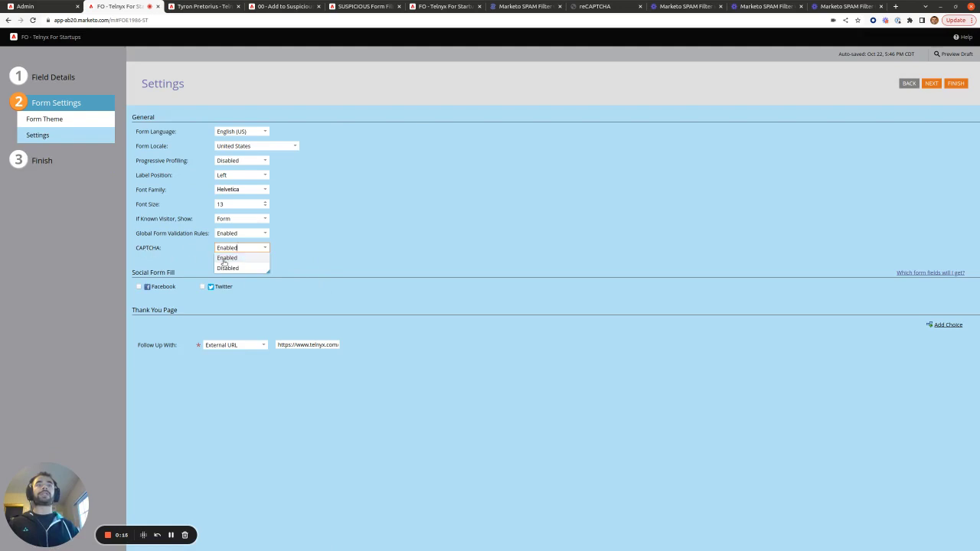
click(227, 258)
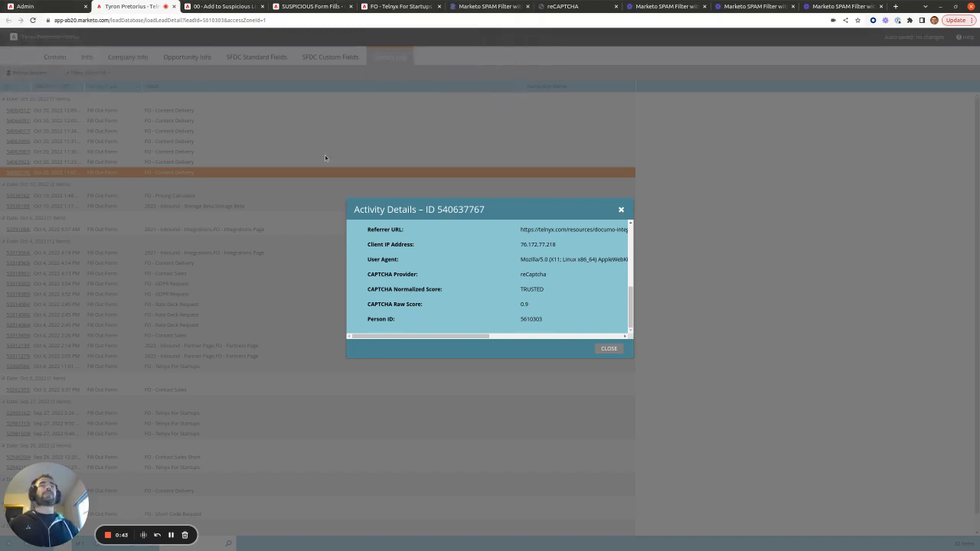
Step: Examine the CAPTCHA provider, normalized score and raw score in the details of the earliest Oct 20 FO - Content Delivery form fill
click(613, 351)
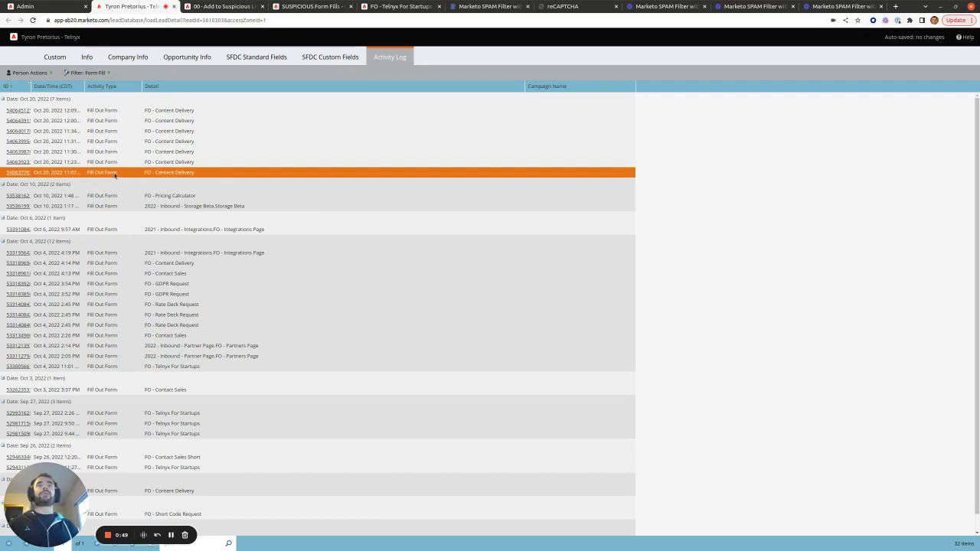
click(9, 175)
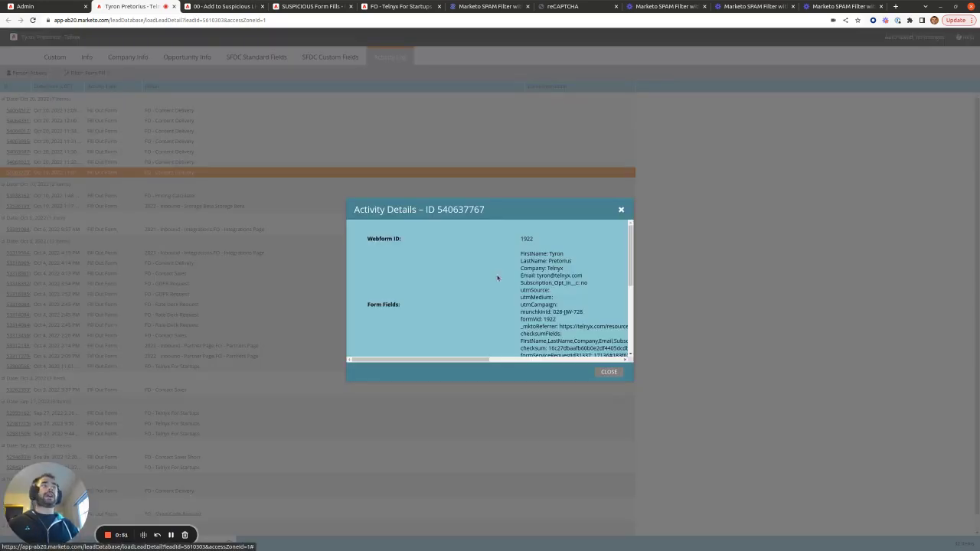
scroll(548, 292, down, 5)
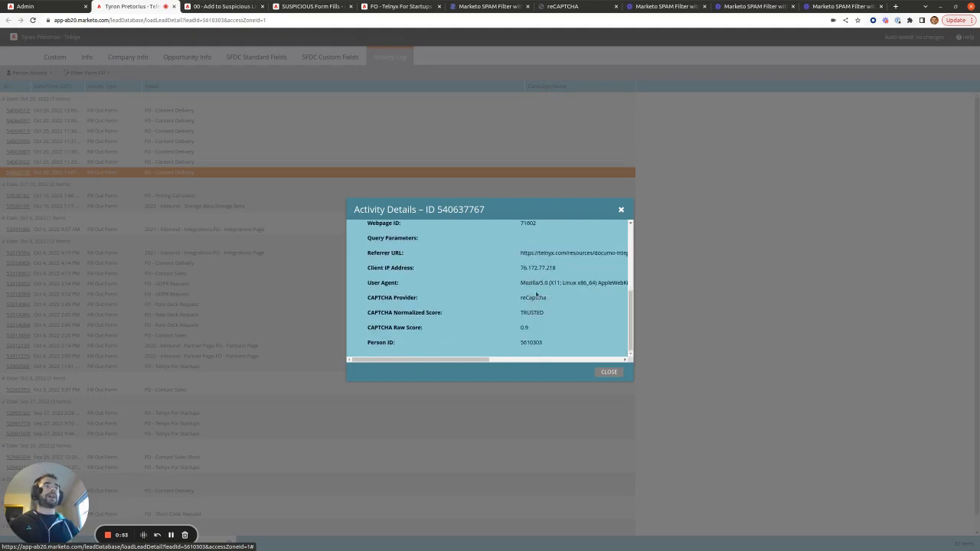
drag(363, 297, 493, 306)
click(520, 303)
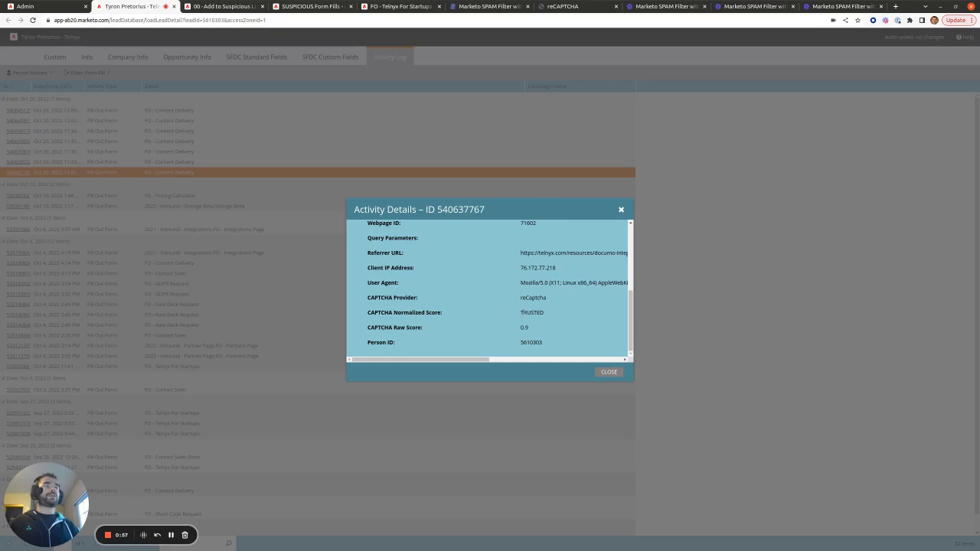
double_click(522, 311)
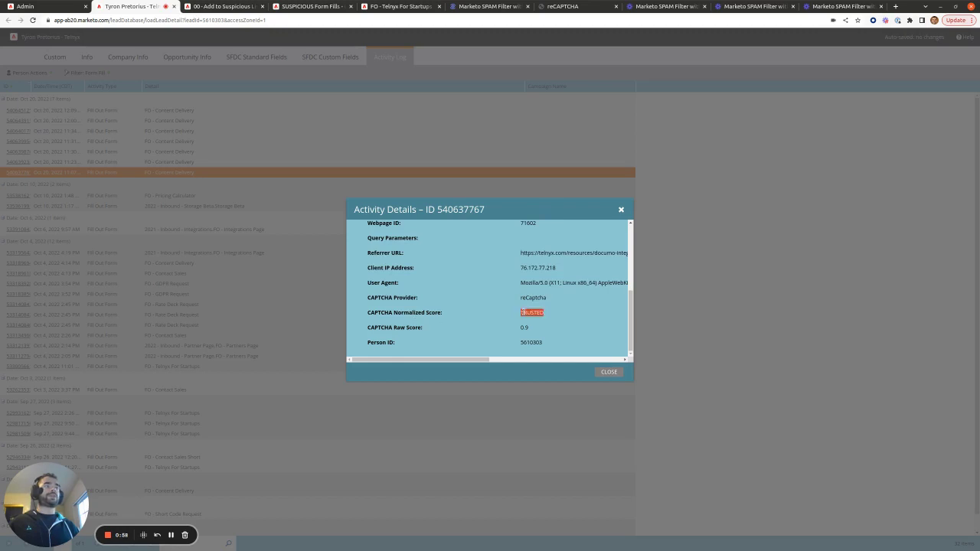
double_click(393, 328)
double_click(523, 328)
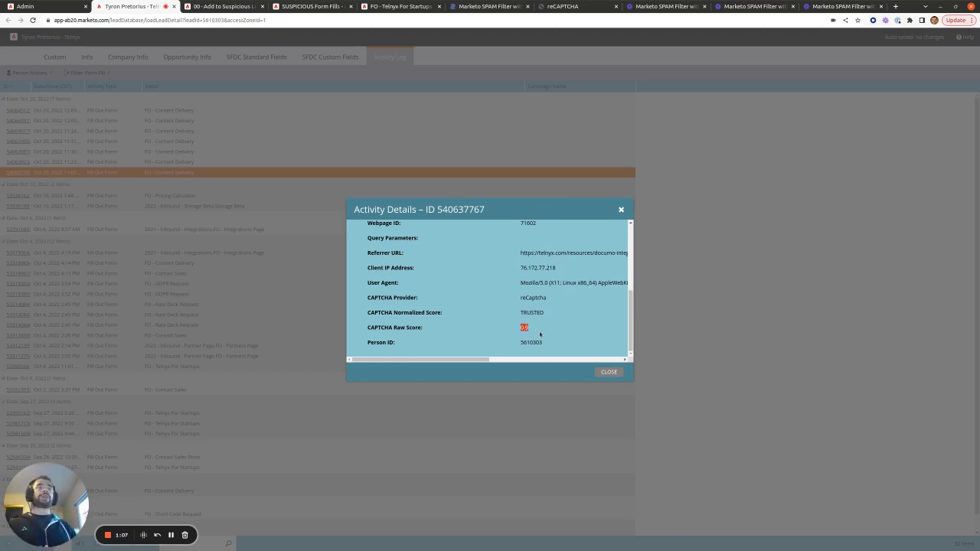
Step: Review the CAPTCHA Normalized Score filter in the SUSPICIOUS Form Fills smart list and the other constraints available for Filled Out Form
click(226, 6)
click(297, 4)
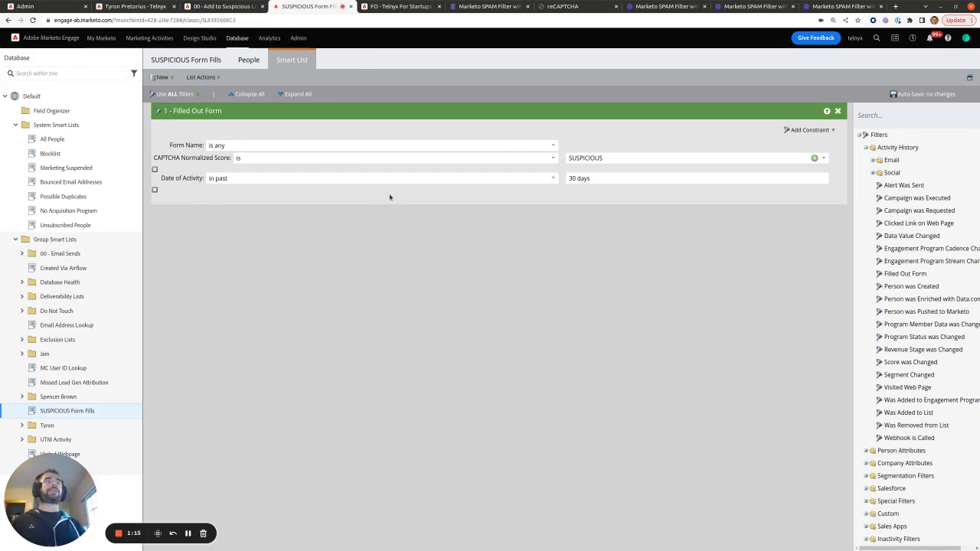
double_click(601, 158)
click(831, 133)
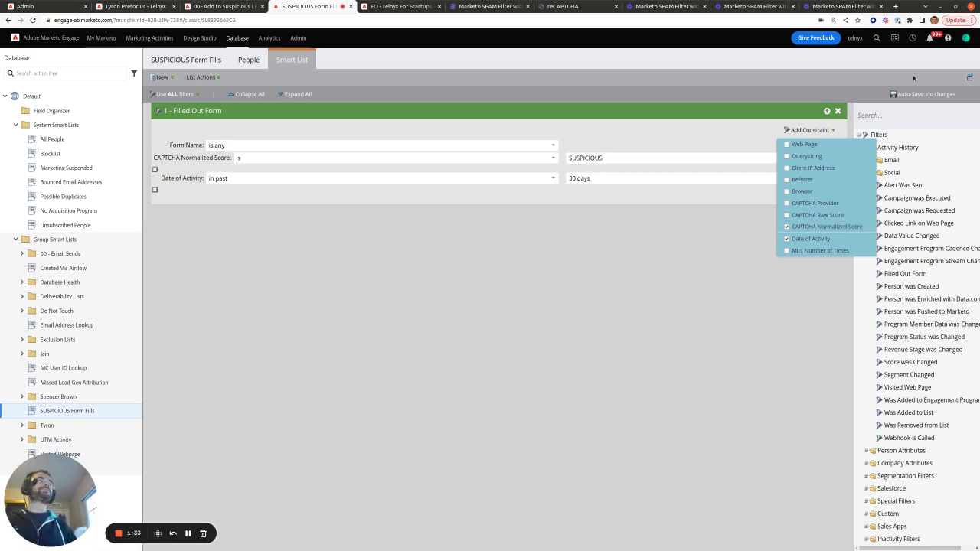
click(677, 293)
Step: Review the form-fill trigger and the Add to List flow step of the 00 - Add to Suspicious List campaign
click(243, 6)
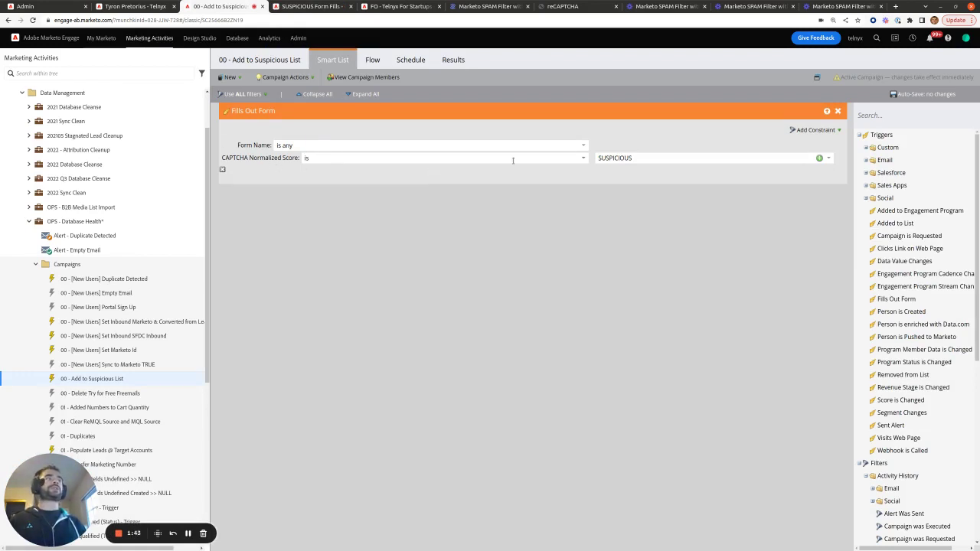
click(373, 60)
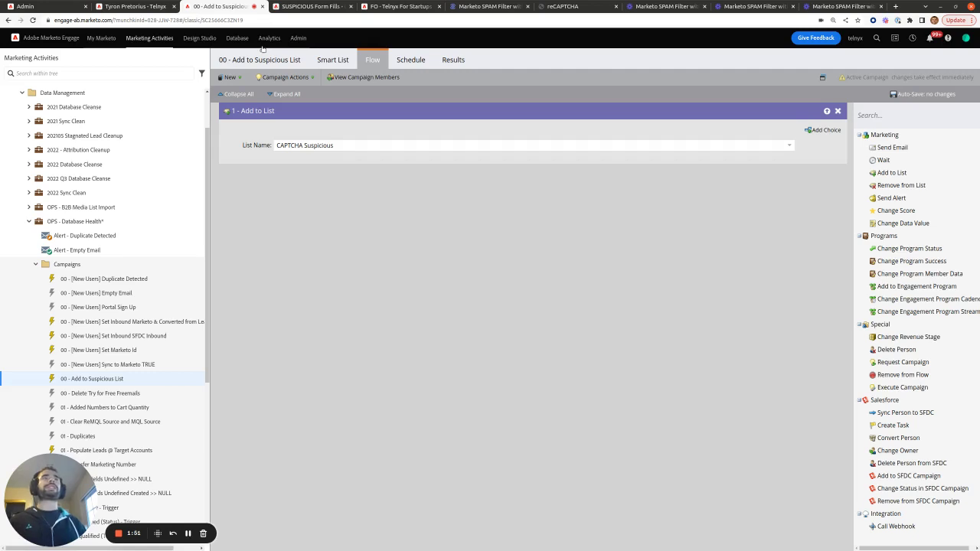
Step: Browse the Database tree to the Do Not Touch folder under Group Lists to find the static list
click(238, 38)
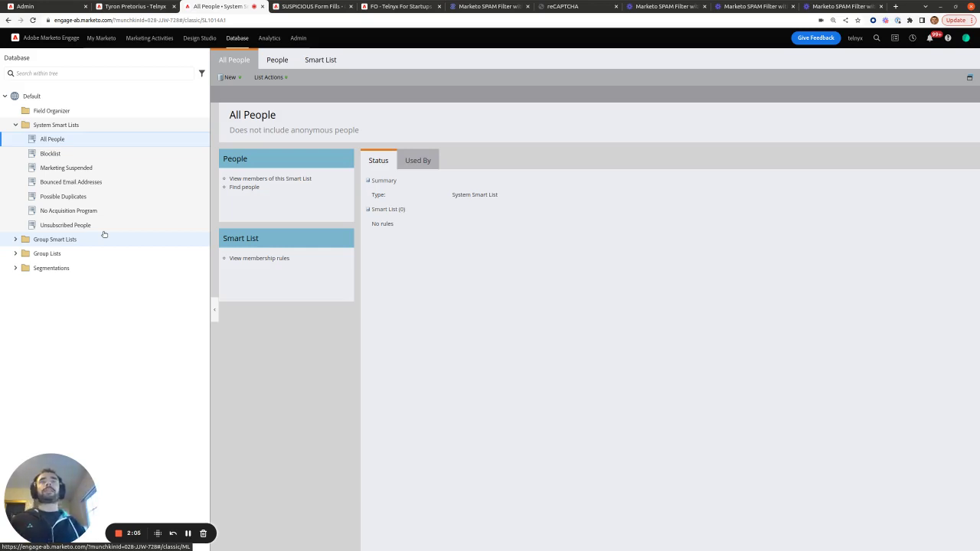
click(14, 240)
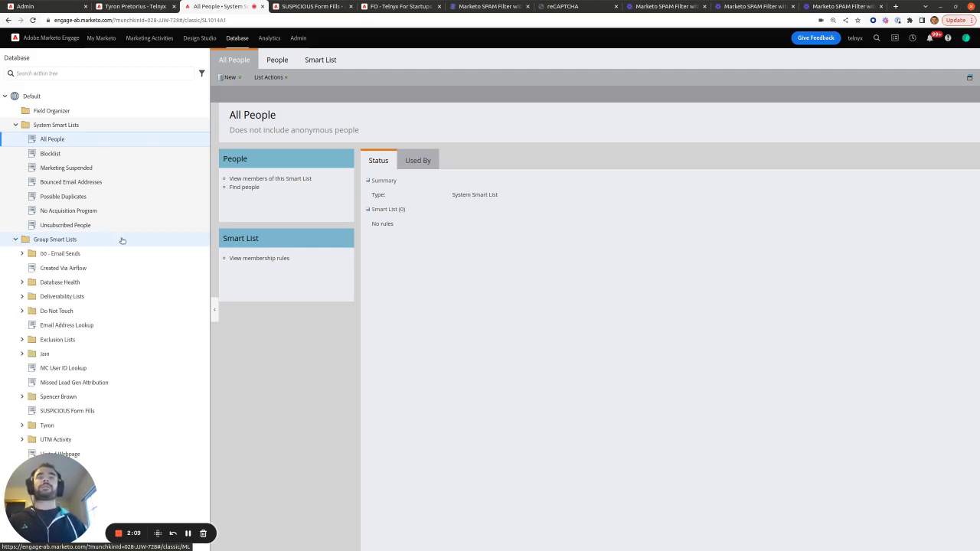
click(15, 240)
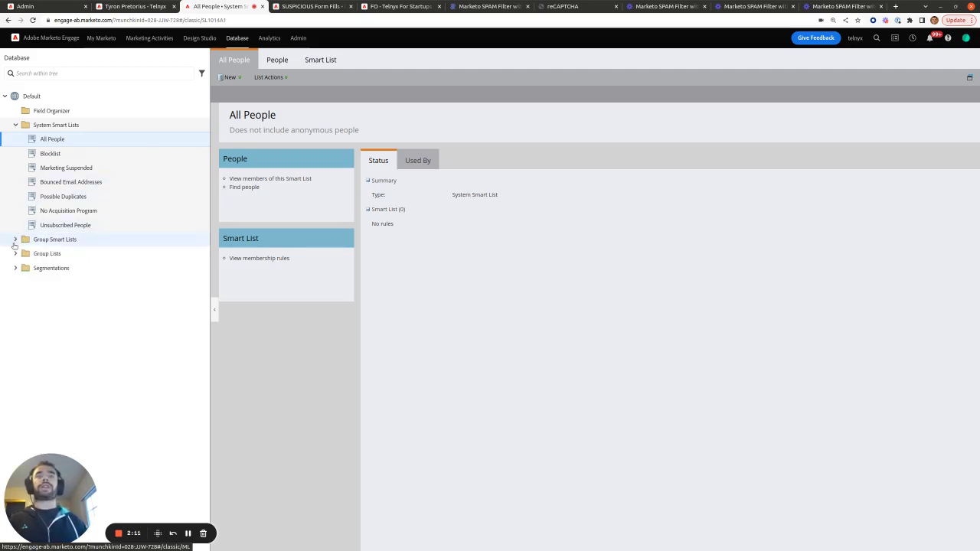
click(15, 253)
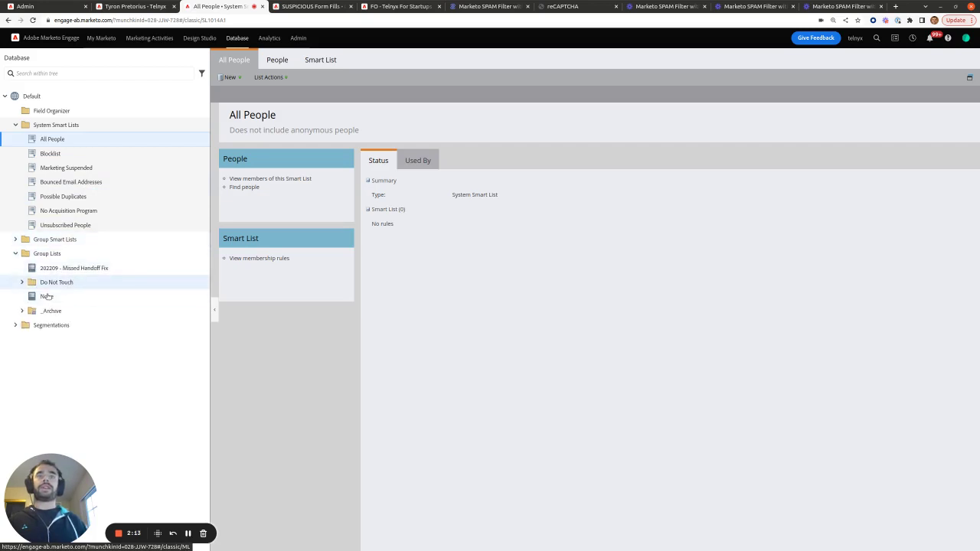
click(22, 283)
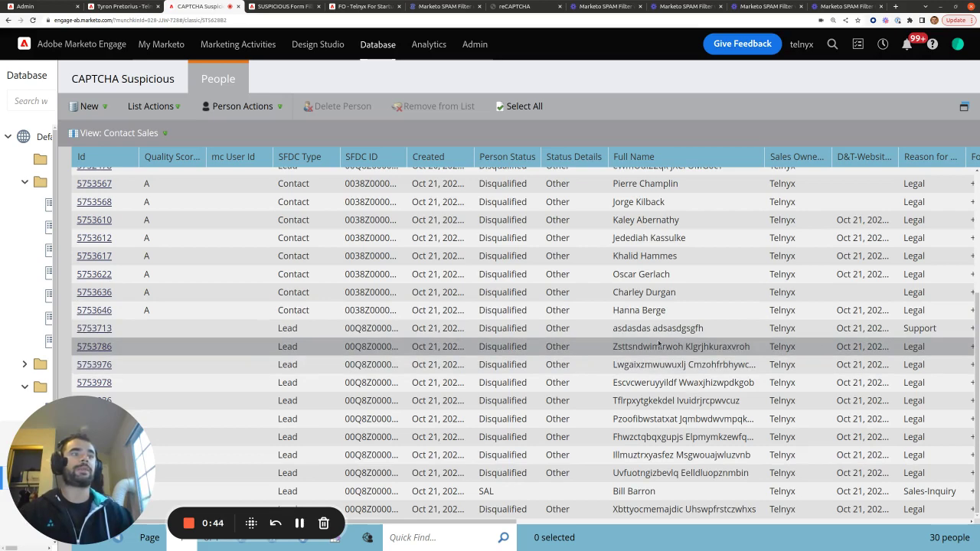
Step: Select the block of eight disqualified gibberish-named leads in the CAPTCHA Suspicious list and view the marketing actions available for them
click(659, 346)
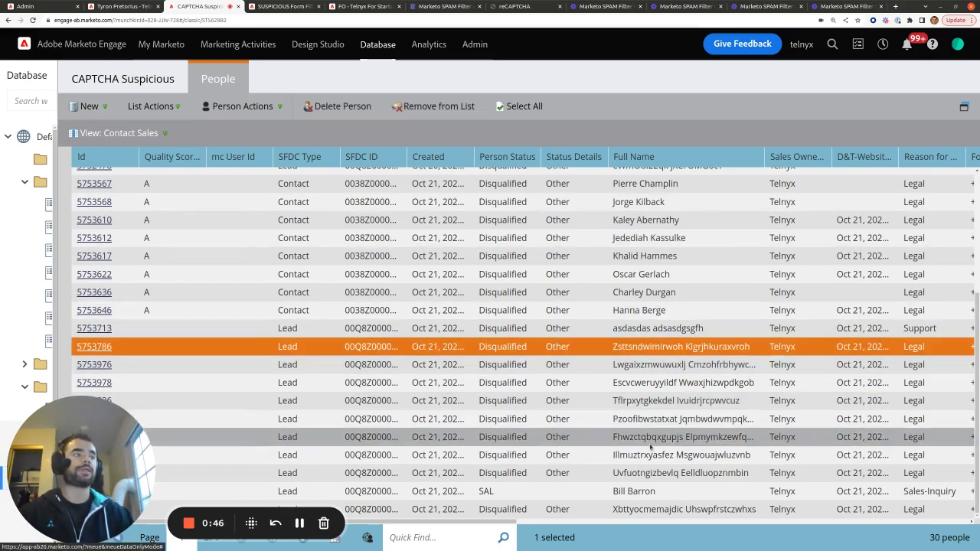
shift+click(660, 472)
click(281, 108)
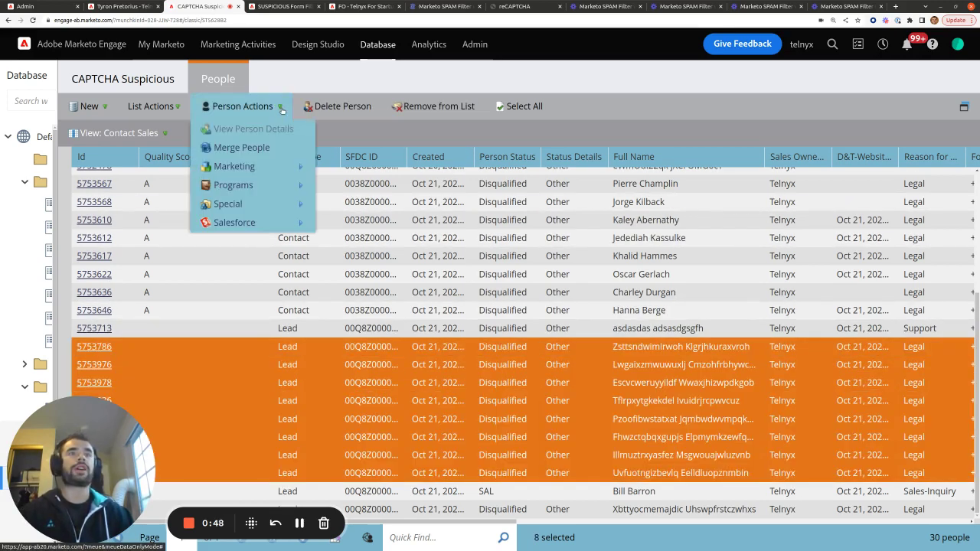
mouse_move(281, 166)
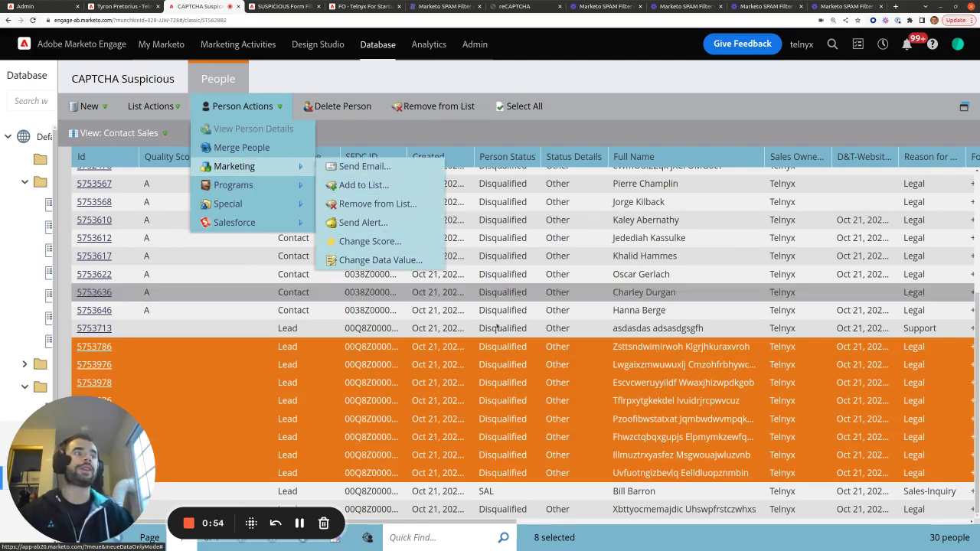
click(713, 309)
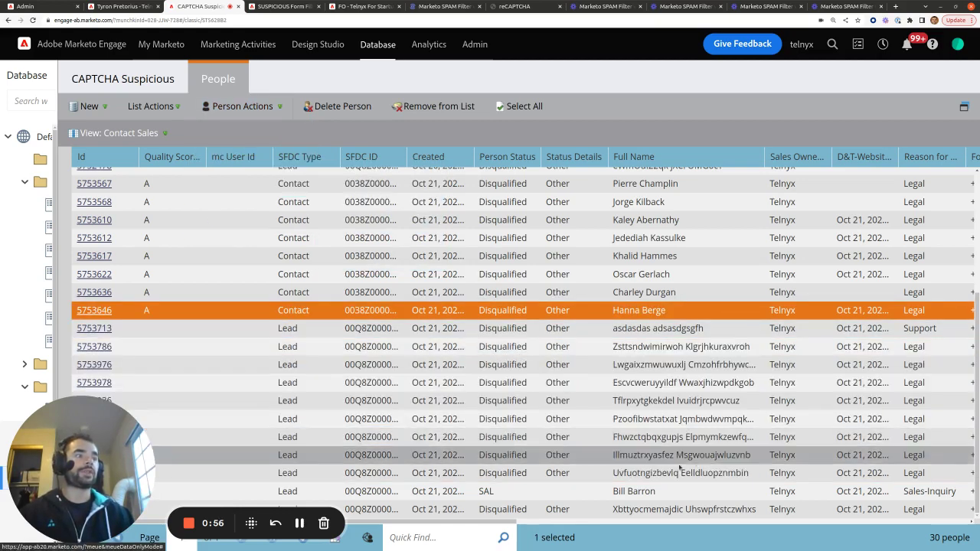
Step: Select the SAL lead with the Sales-Inquiry reason and widen the Form - Additional Information column to read its submission
click(659, 491)
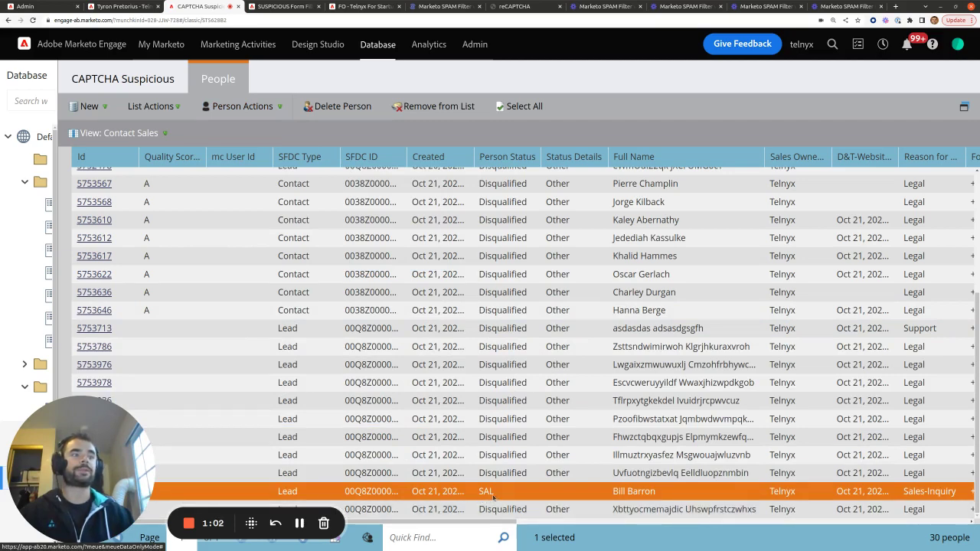
drag(506, 523, 749, 527)
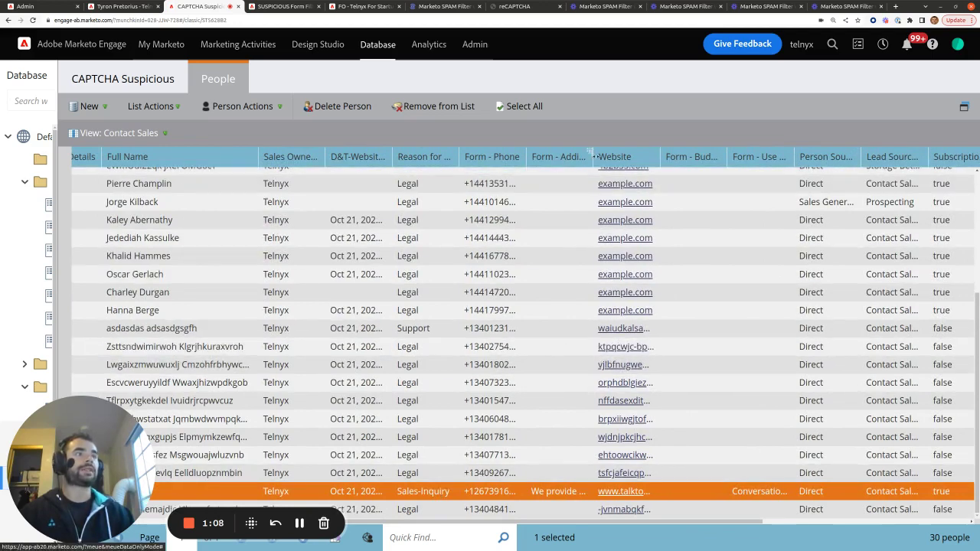
drag(594, 156, 857, 156)
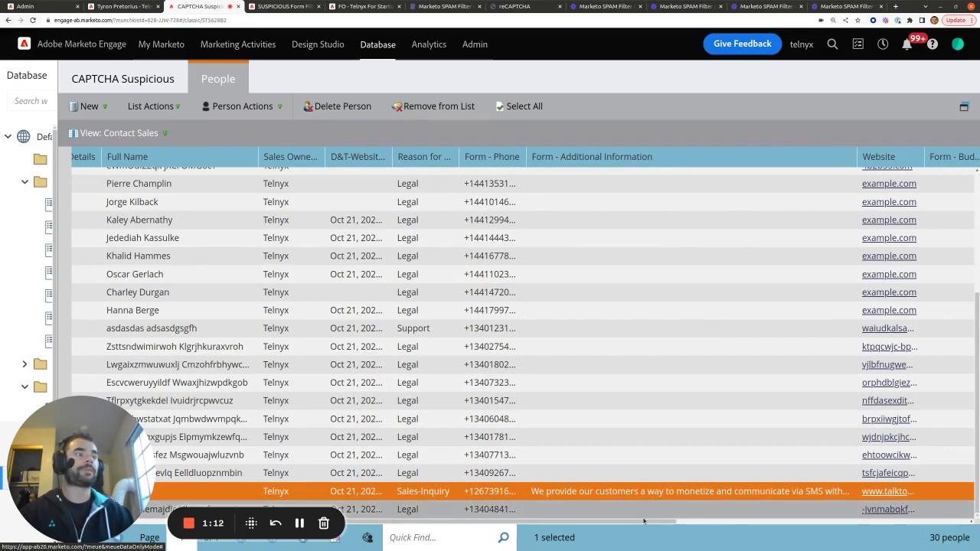
drag(645, 523, 414, 512)
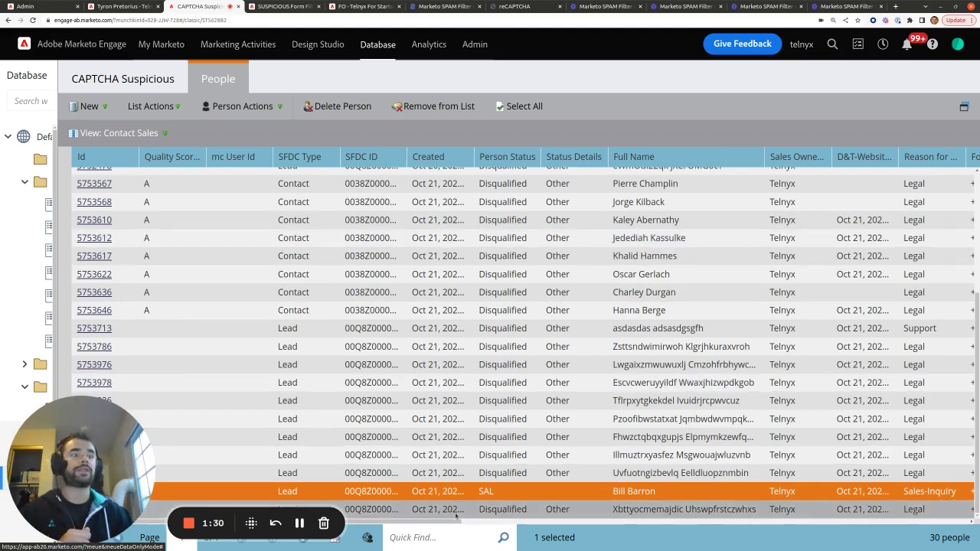
drag(458, 523, 635, 539)
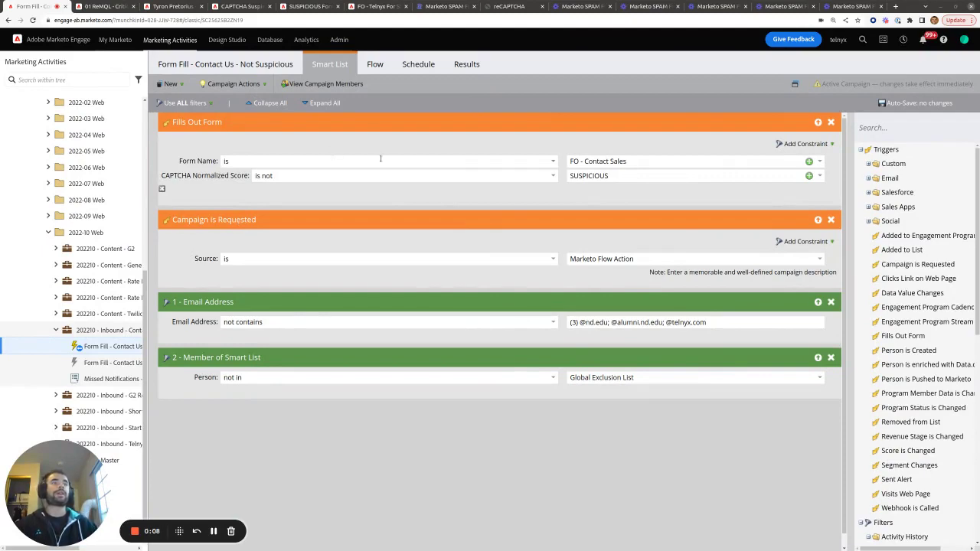
Step: Review the Send Alert and Change Program Status flow steps, summary and smart list of the Form Fill - Contact Us - Not Suspicious campaign
click(374, 66)
scroll(512, 225, down, 1)
scroll(512, 225, down, 3)
scroll(400, 240, up, 1)
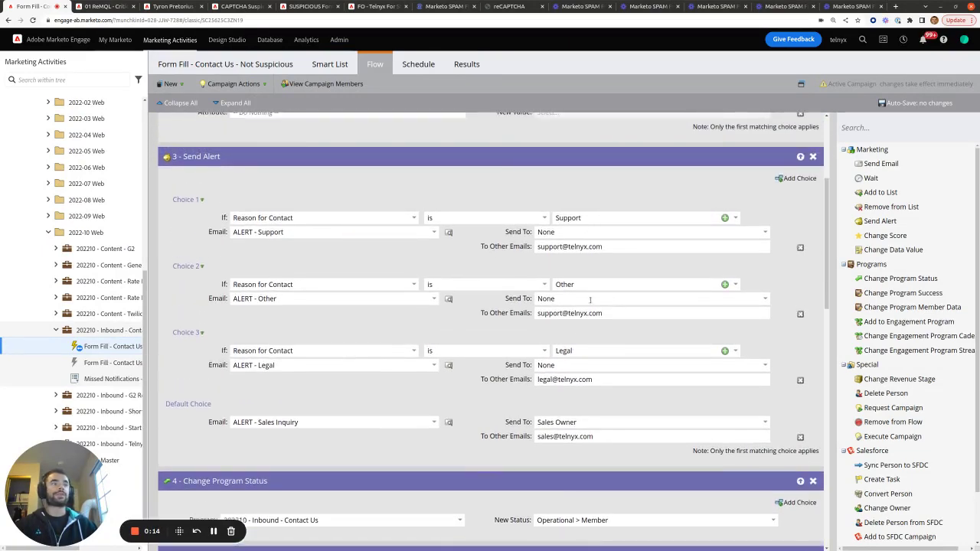
scroll(574, 379, down, 1)
scroll(412, 218, down, 2)
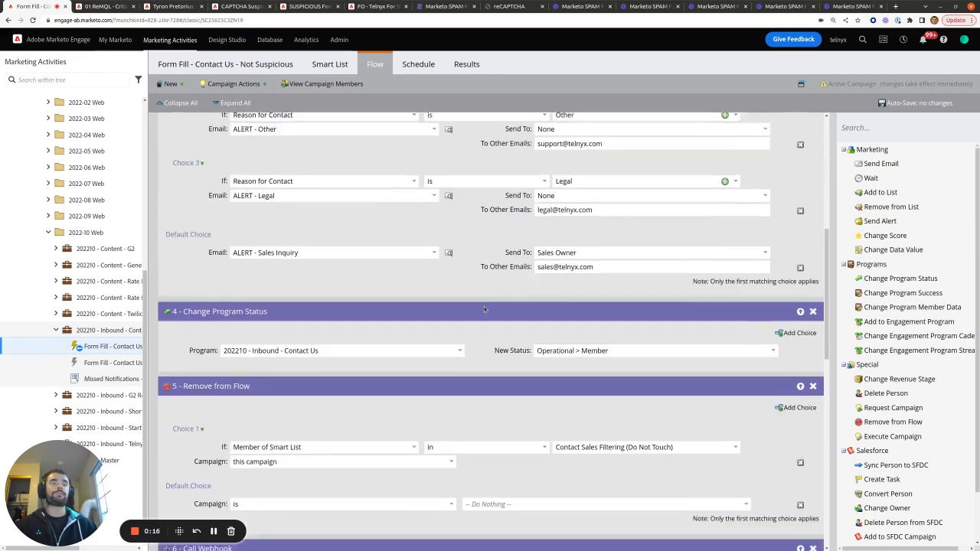
click(283, 64)
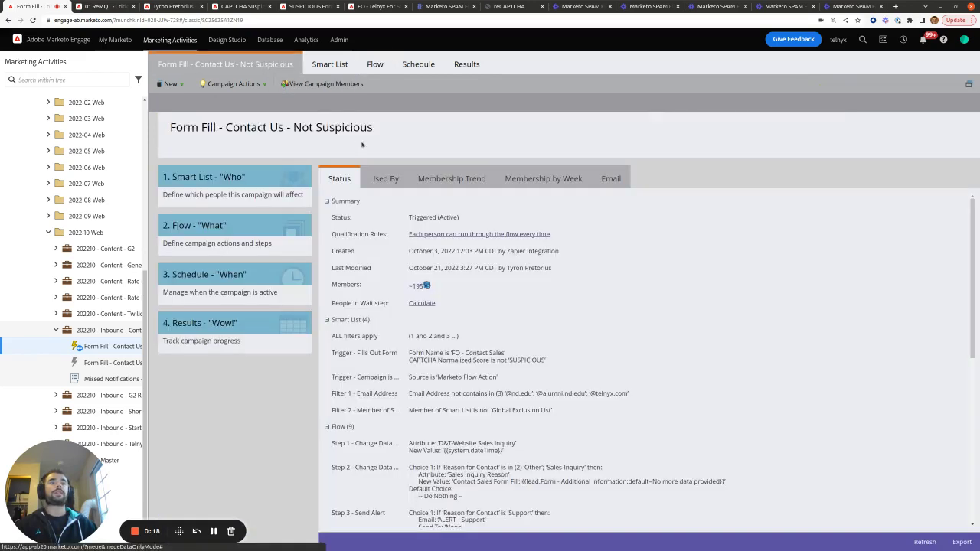
click(323, 64)
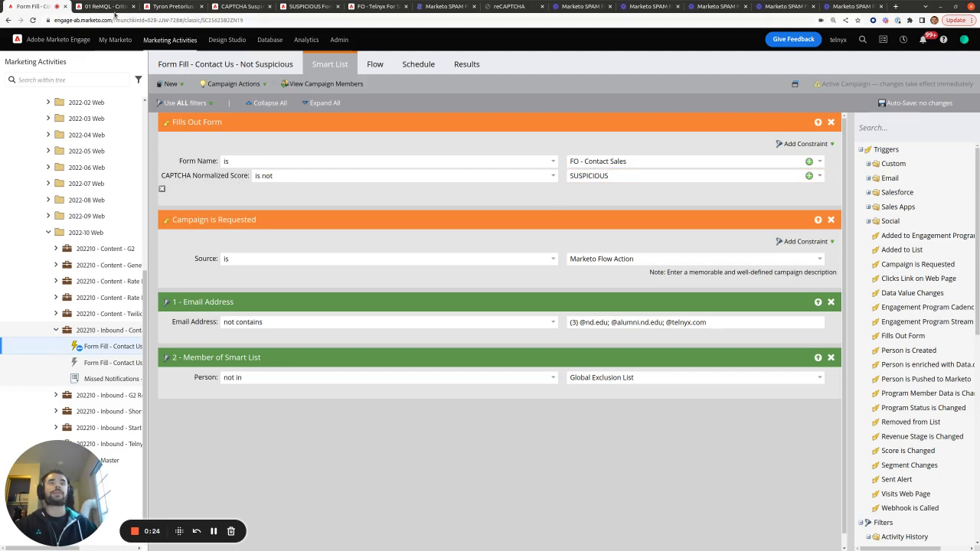
Step: Examine the flow of the 01 ReMQL Marketing - Contact Sales campaign and its form-fill trigger's form name and CAPTCHA Normalized Score constraint
click(107, 6)
click(463, 63)
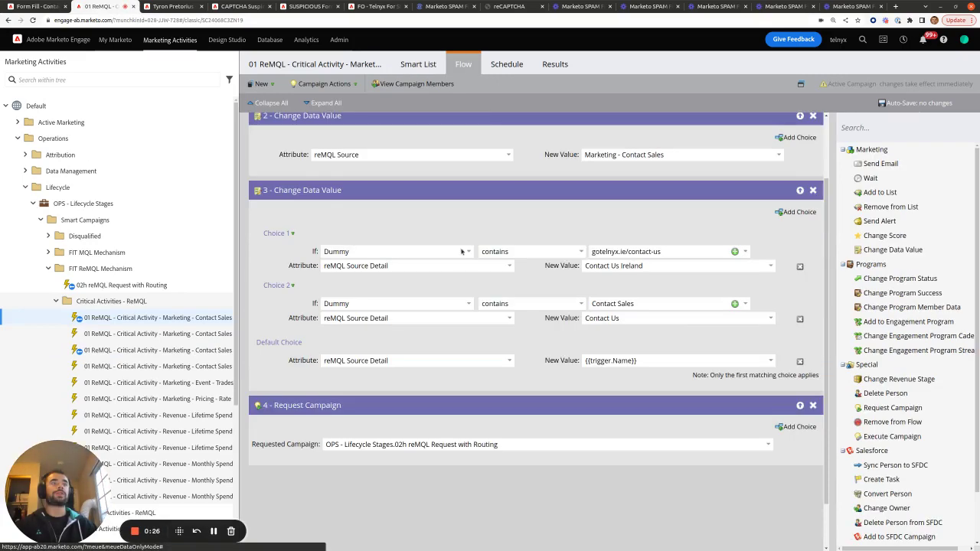
click(333, 156)
click(369, 266)
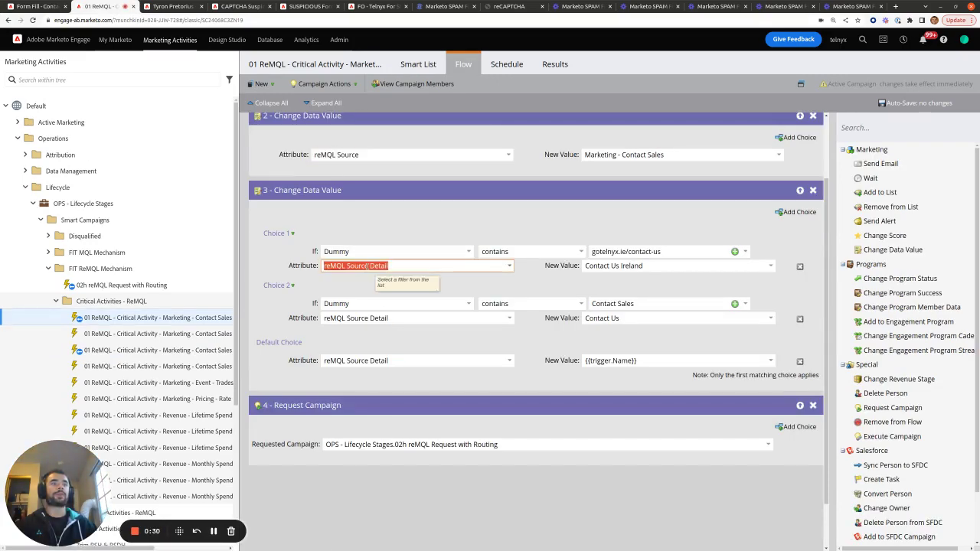
click(418, 64)
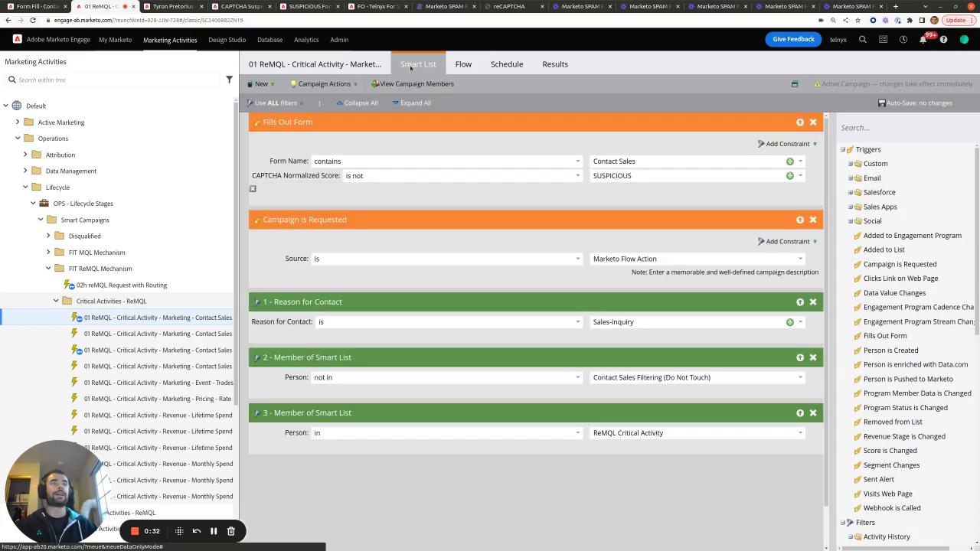
click(624, 159)
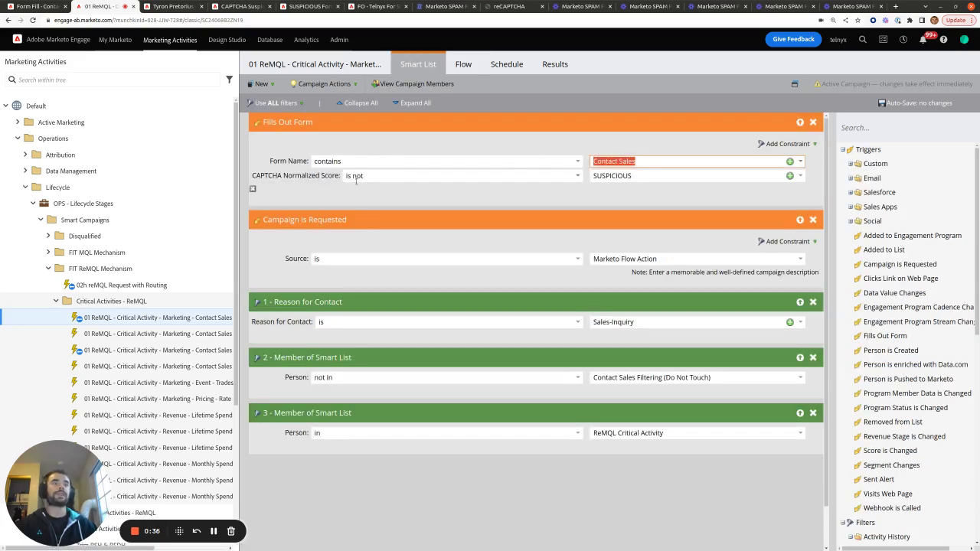
click(615, 175)
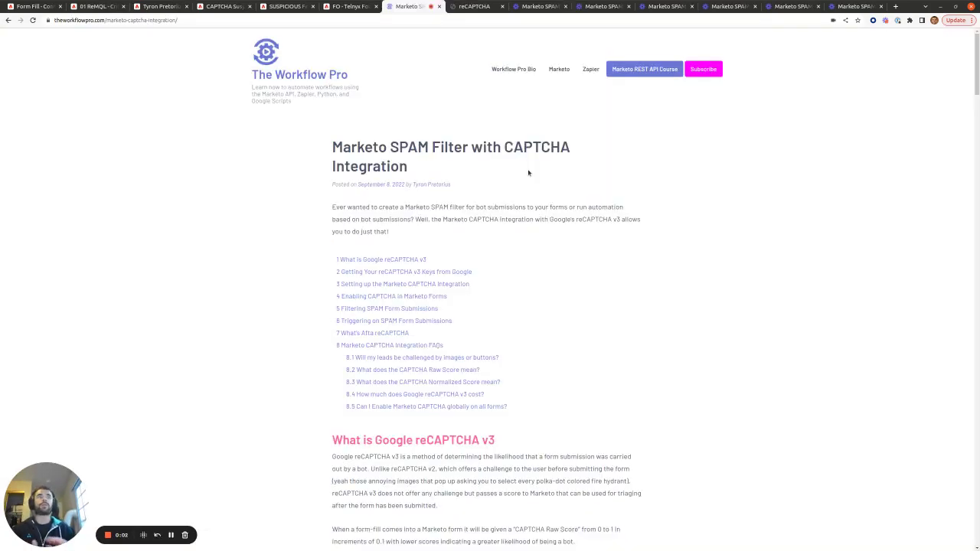
Step: Read the Marketo SPAM Filter article's sections on what reCAPTCHA v3 is, getting the Google keys and setting up the Marketo integration
scroll(525, 241, down, 3)
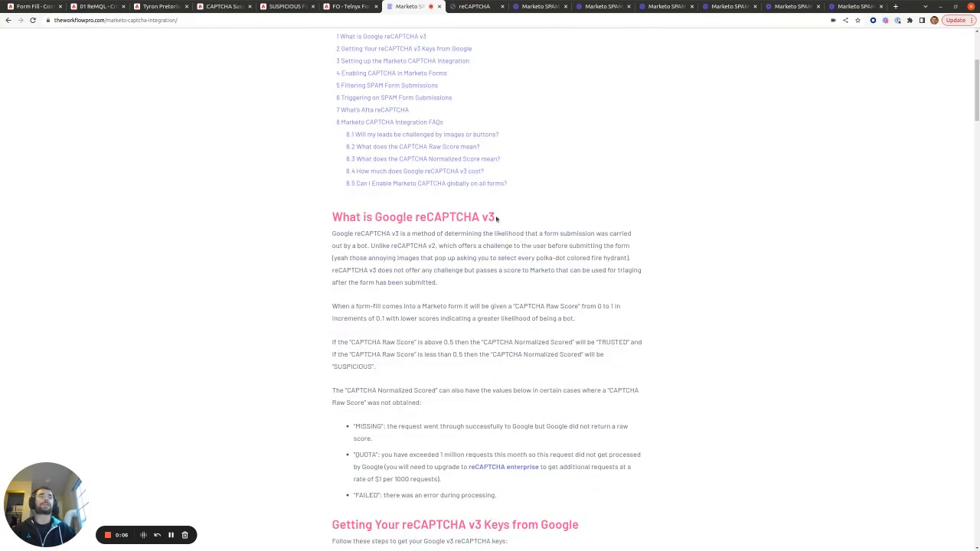
drag(390, 245, 438, 245)
scroll(416, 182, down, 5)
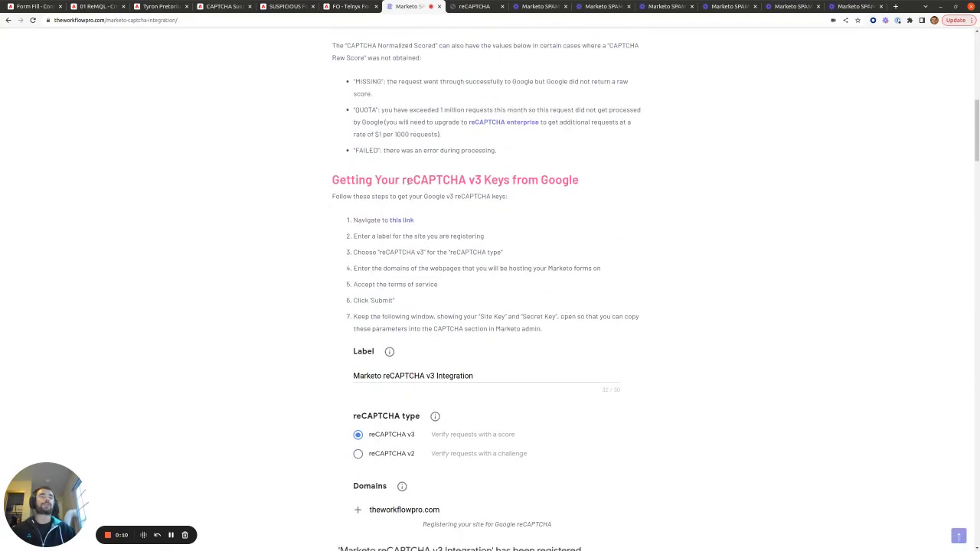
drag(404, 179, 482, 181)
scroll(564, 184, down, 6)
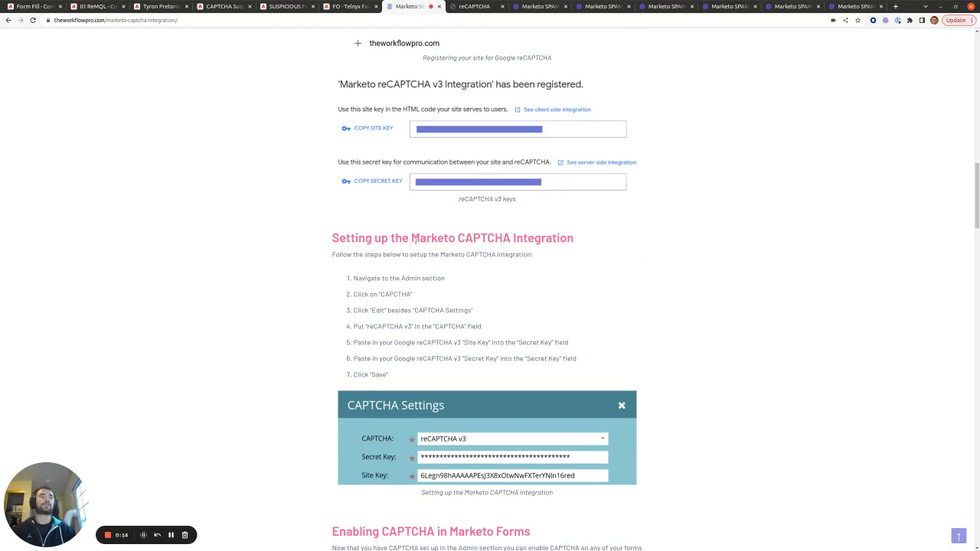
drag(412, 239, 506, 240)
Step: Read the article's sections on enabling CAPTCHA in Marketo forms, filtering and triggering on spam submissions, and the integration FAQs
scroll(506, 239, down, 3)
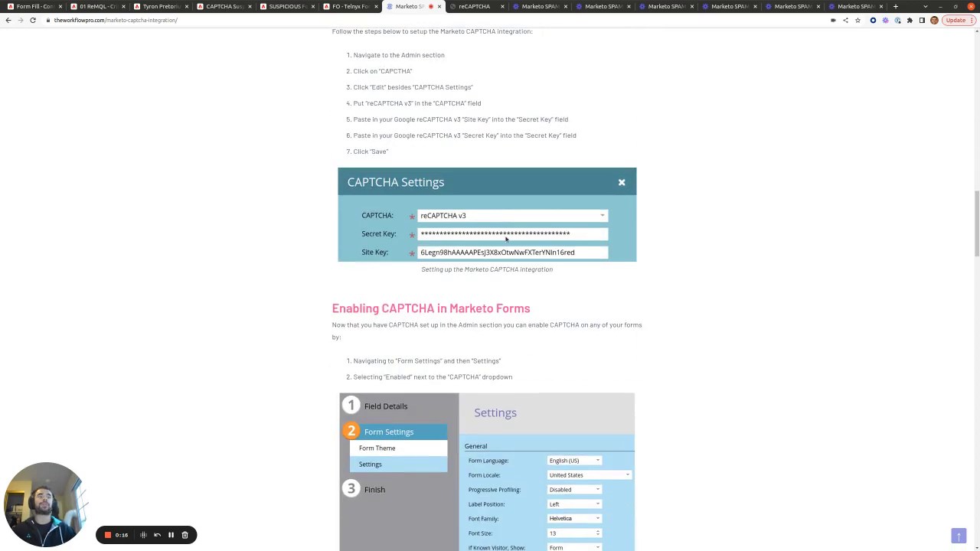
scroll(506, 239, down, 1)
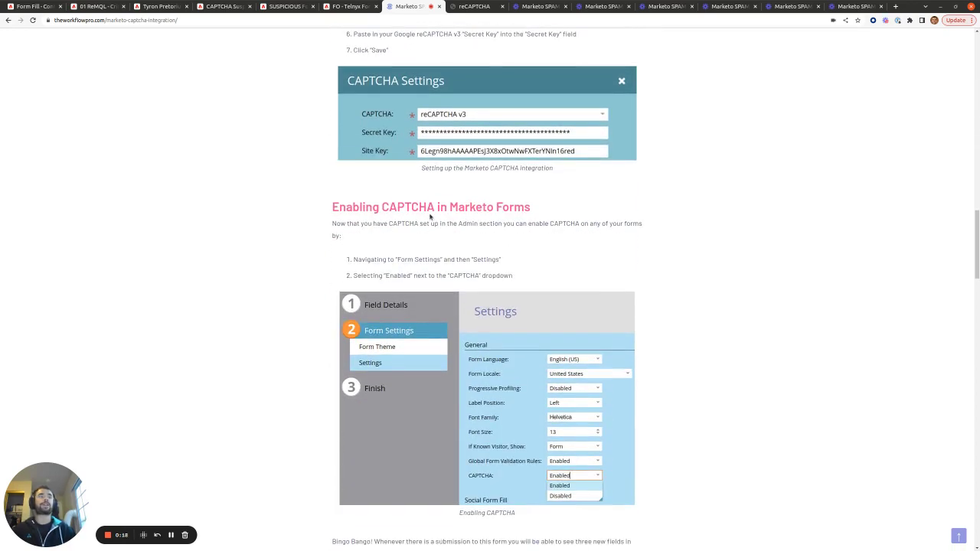
scroll(431, 217, down, 5)
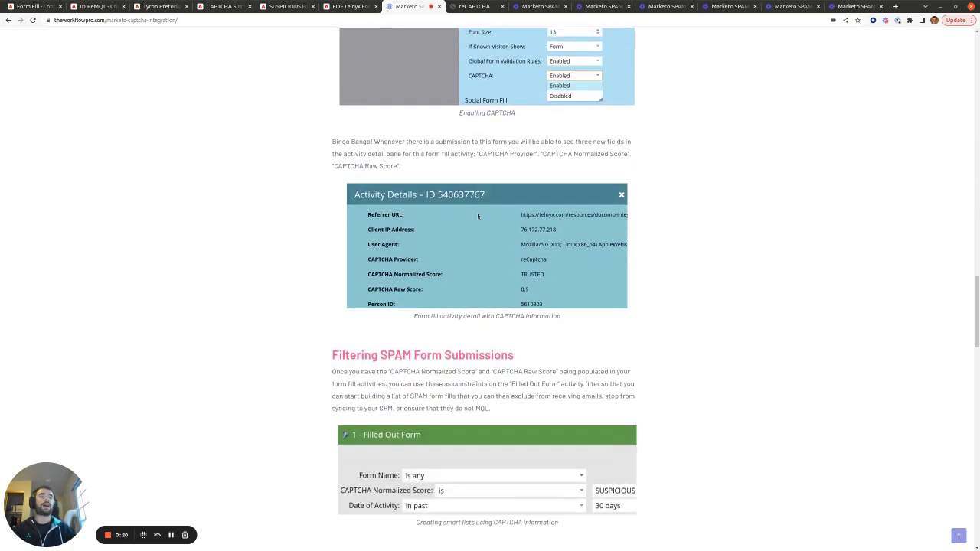
scroll(477, 217, down, 2)
scroll(478, 216, up, 1)
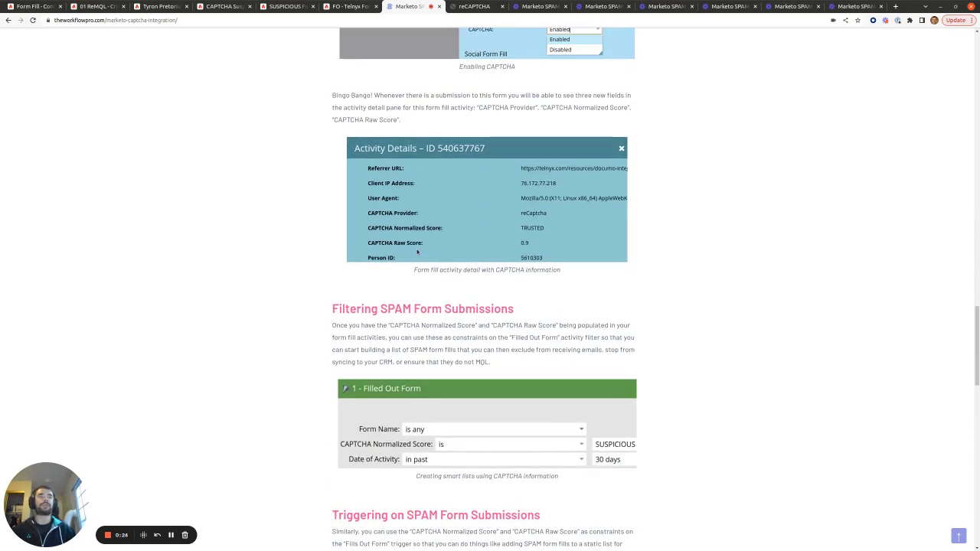
scroll(417, 252, down, 1)
scroll(418, 252, down, 1)
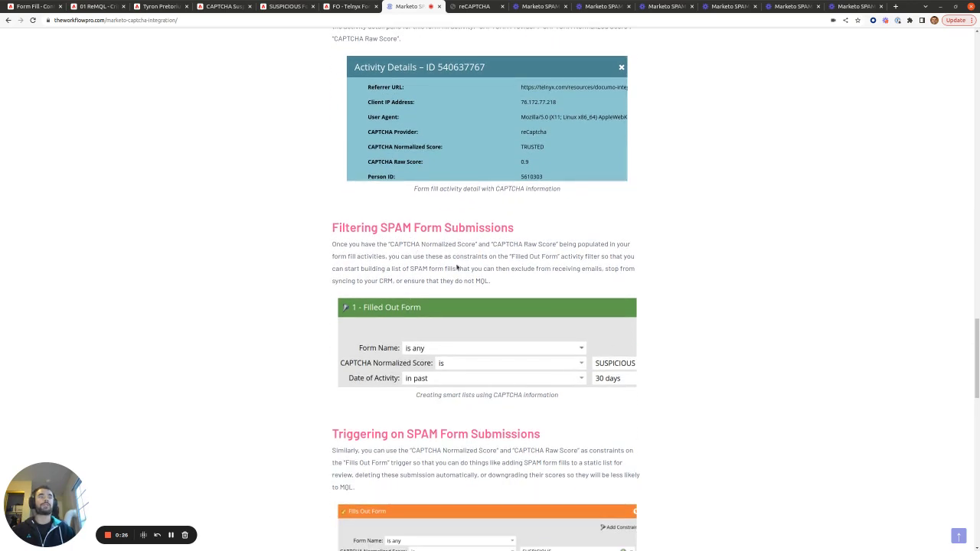
scroll(480, 331, down, 3)
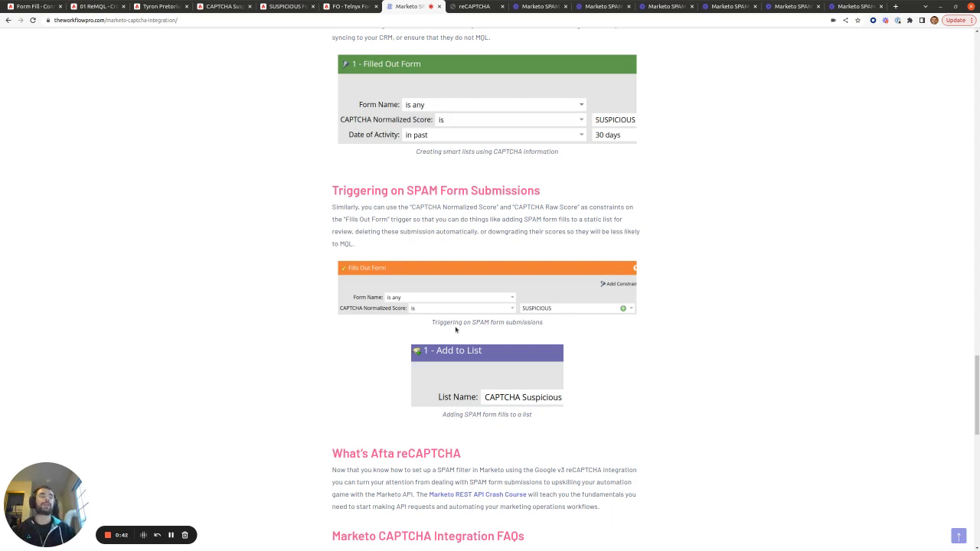
scroll(456, 330, down, 2)
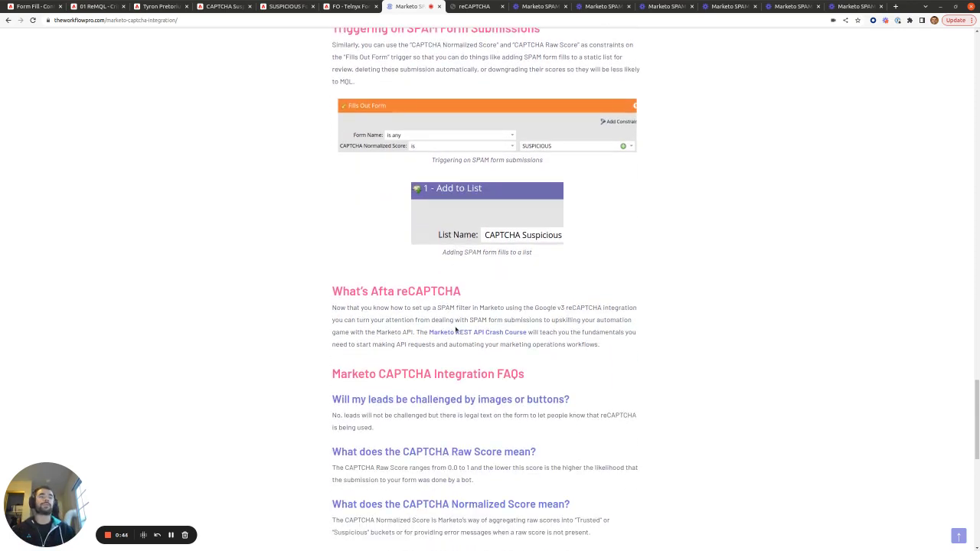